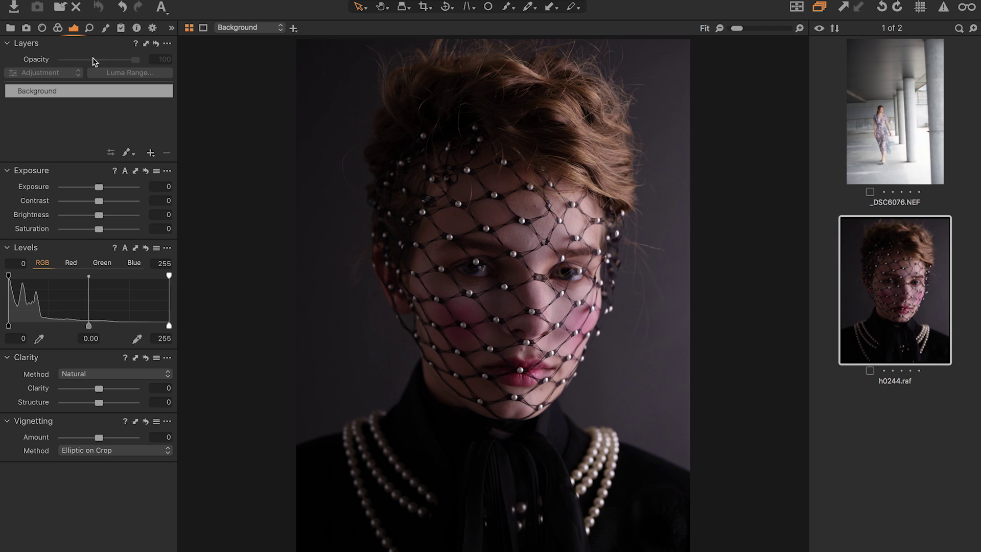
- Show the colour tools, such as White Balance and High Dynamic Range, for portrait h0244.raf
{"action": "left_click", "coordinate": [59, 28]}
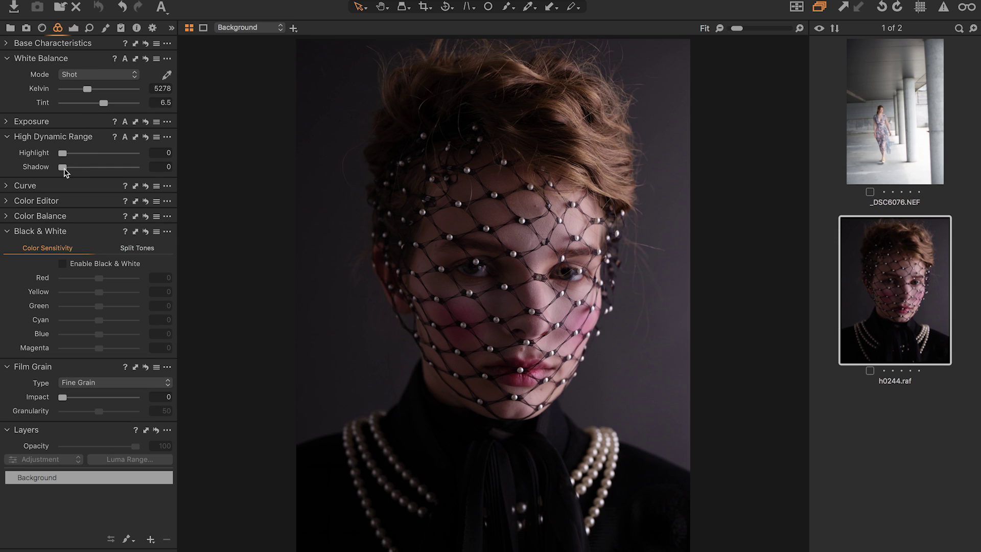
- Try raising HDR Shadow, reset it to 0, and bring up the Layers and Exposure tools
{"action": "left_click_drag", "start_coordinate": [66, 172], "coordinate": [74, 172]}
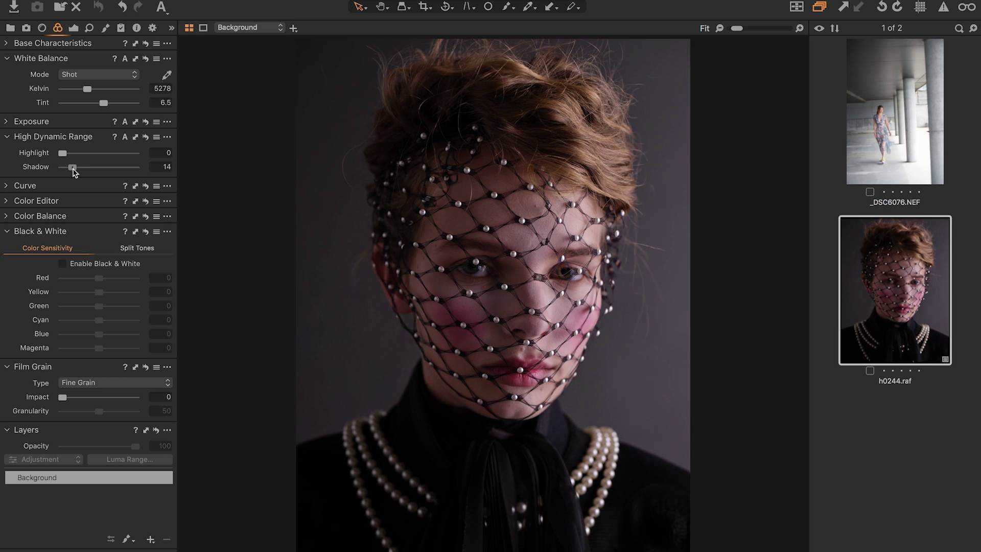
{"action": "mouse_move", "coordinate": [74, 172]}
{"action": "left_mouse_down"}
{"action": "mouse_move", "coordinate": [59, 173]}
{"action": "mouse_move", "coordinate": [72, 174]}
{"action": "left_mouse_up"}
{"action": "left_click_drag", "start_coordinate": [72, 174], "coordinate": [46, 169]}
{"action": "left_click", "coordinate": [73, 28]}
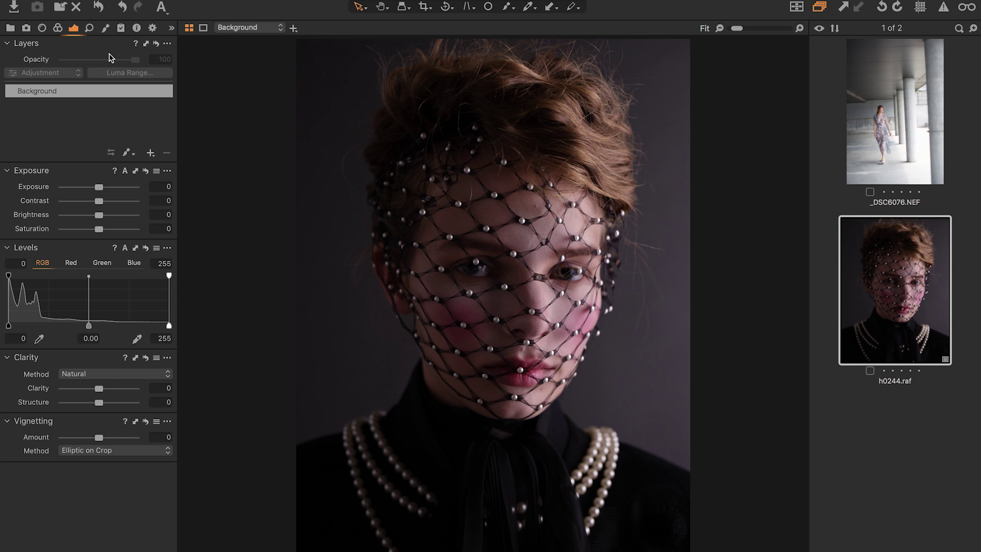
{"action": "right_click", "coordinate": [110, 53]}
{"action": "mouse_move", "coordinate": [127, 58]}
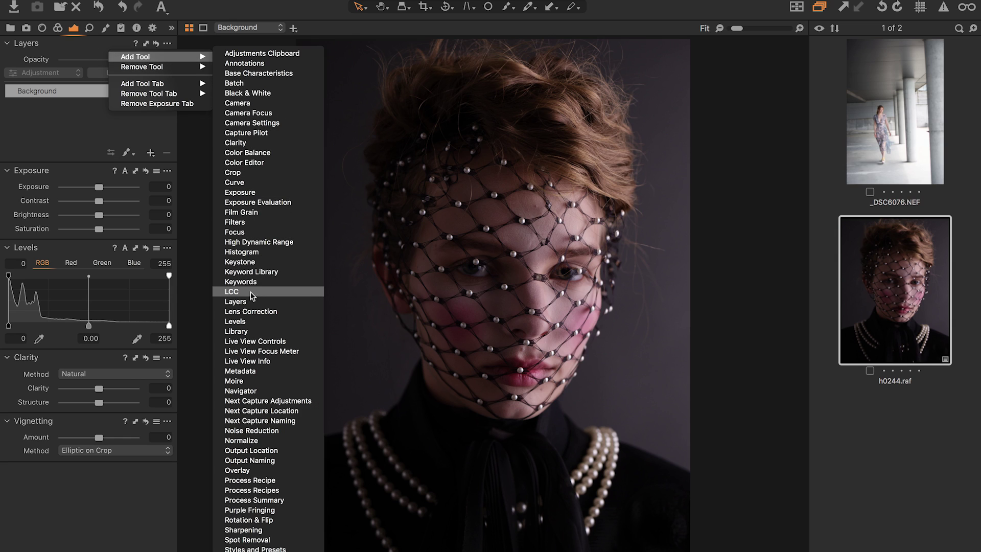
{"action": "left_click", "coordinate": [67, 128]}
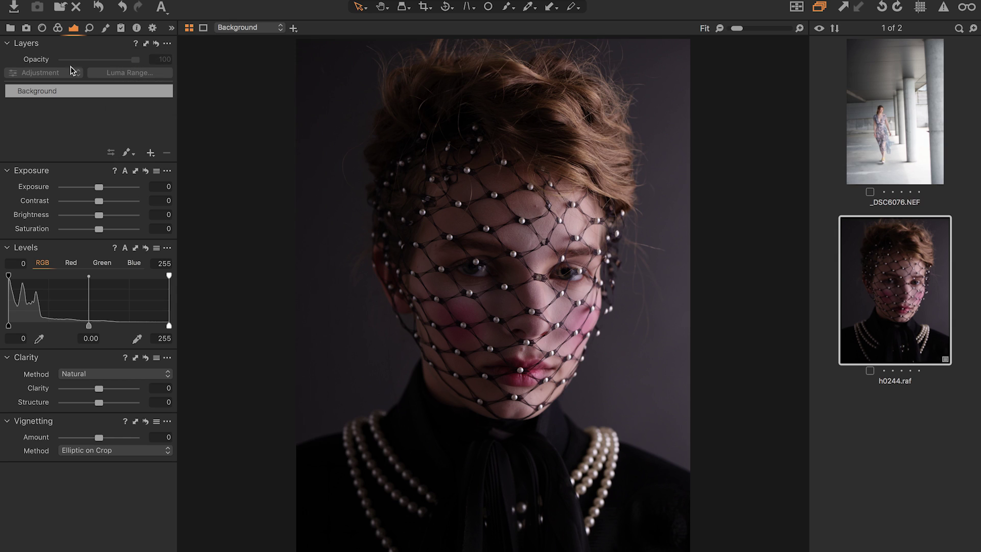
{"action": "left_click", "coordinate": [58, 29]}
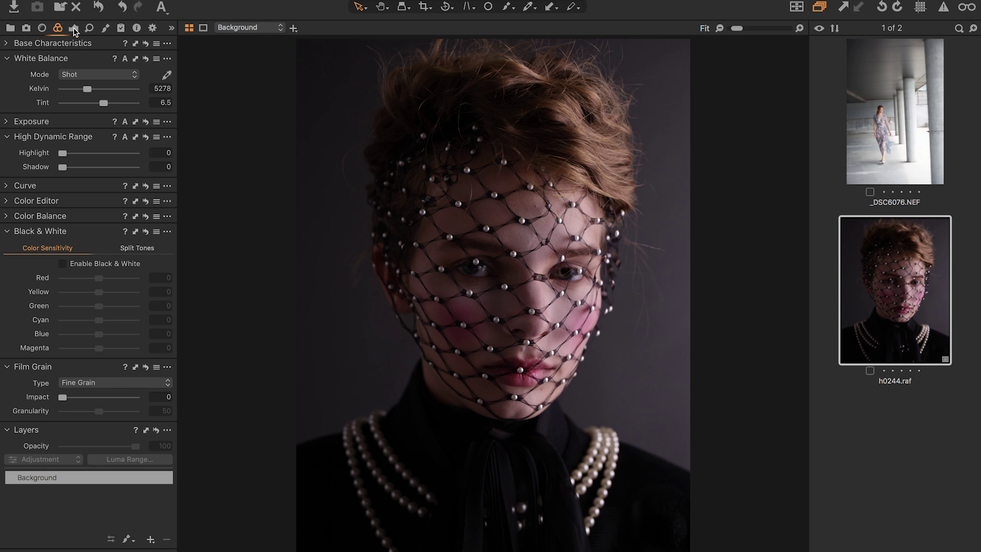
{"action": "left_click", "coordinate": [74, 30]}
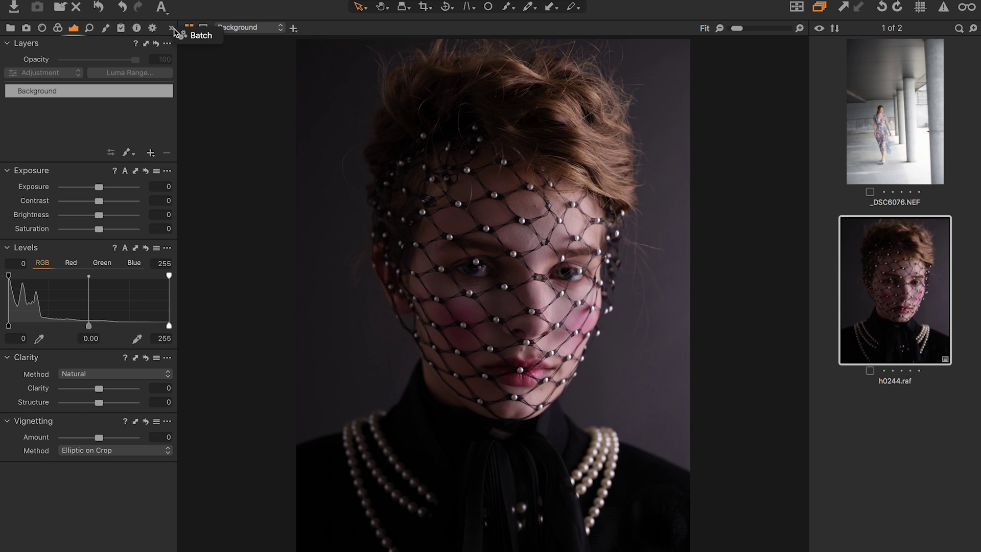
{"action": "left_click", "coordinate": [153, 28]}
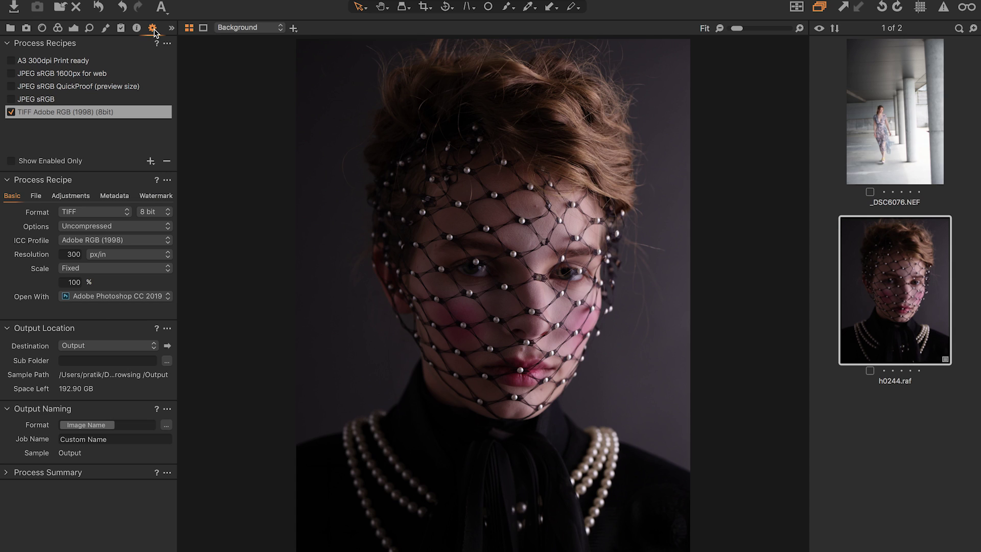
{"action": "left_click", "coordinate": [60, 29]}
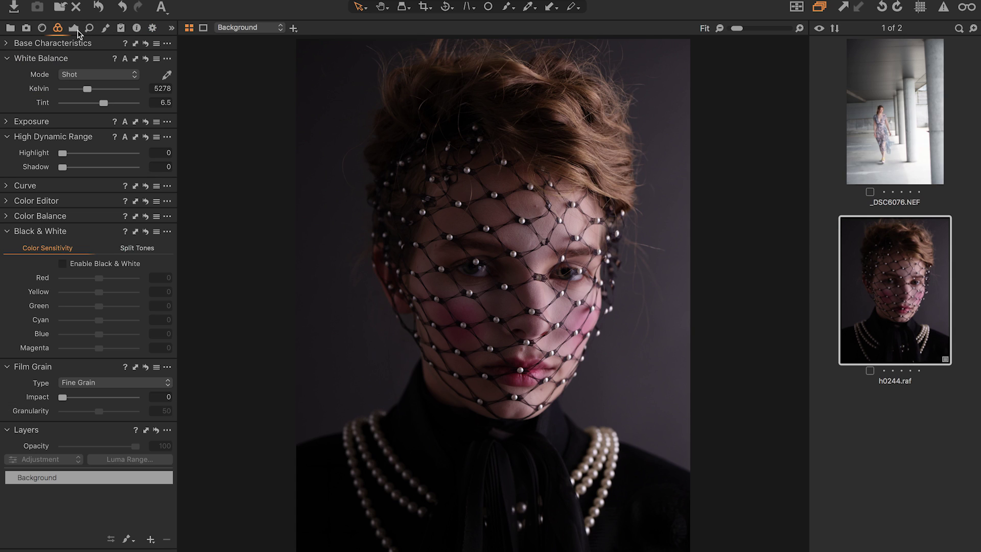
{"action": "left_click", "coordinate": [76, 30]}
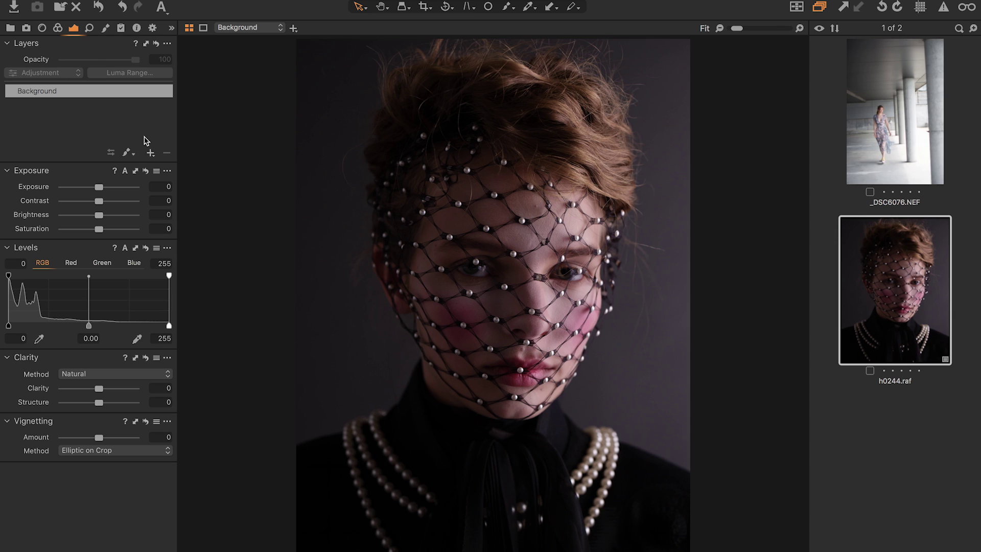
- Add a filled adjustment layer, Layer 1, above Background, undoing an accidental Layer 2
{"action": "left_click", "coordinate": [151, 153]}
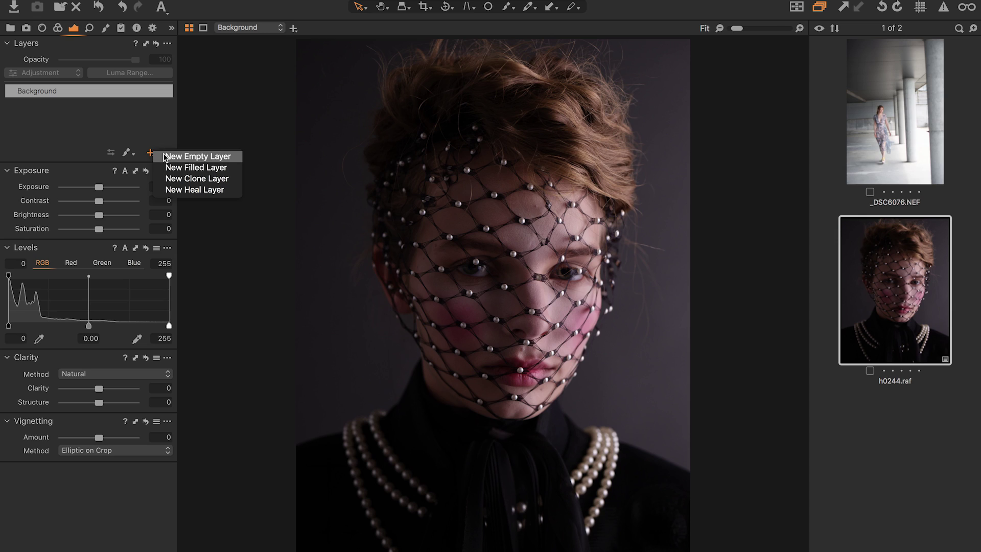
{"action": "left_click", "coordinate": [150, 154]}
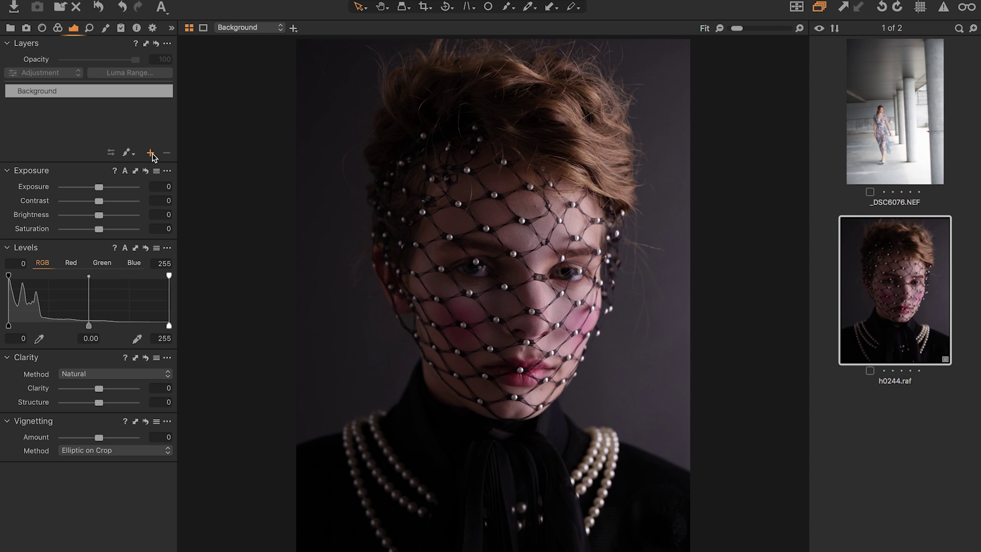
{"action": "left_click", "coordinate": [150, 154]}
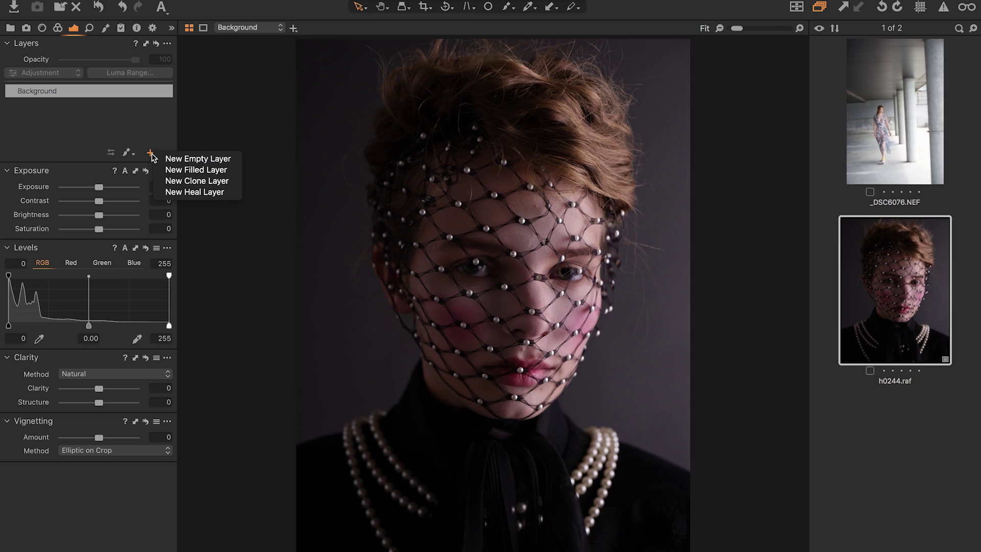
{"action": "left_click", "coordinate": [169, 170]}
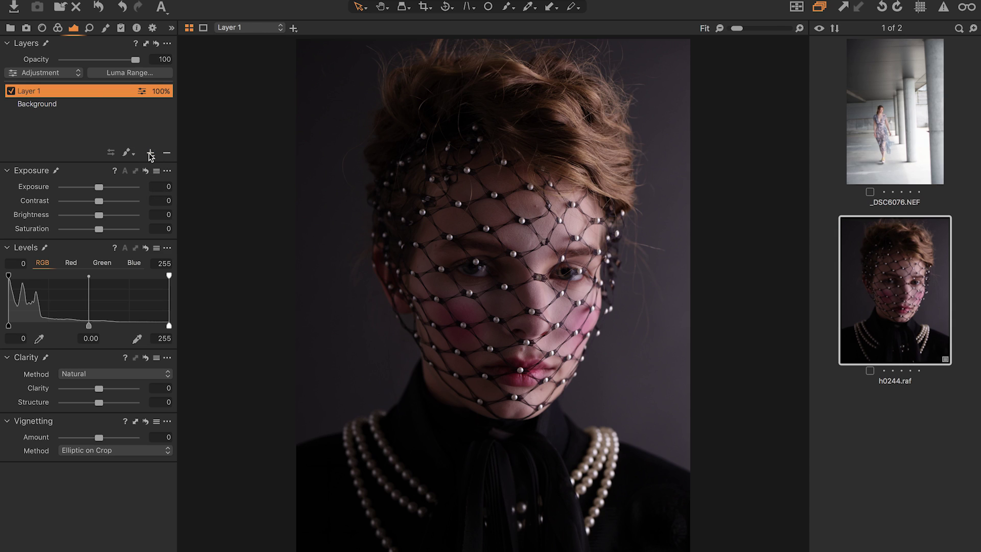
{"action": "left_click", "coordinate": [151, 154]}
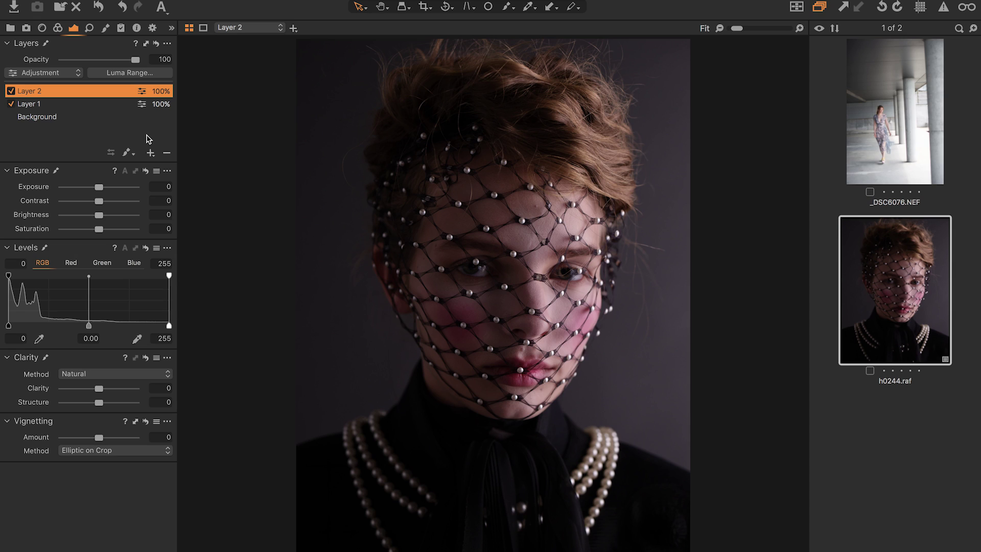
{"action": "key", "text": "super+z"}
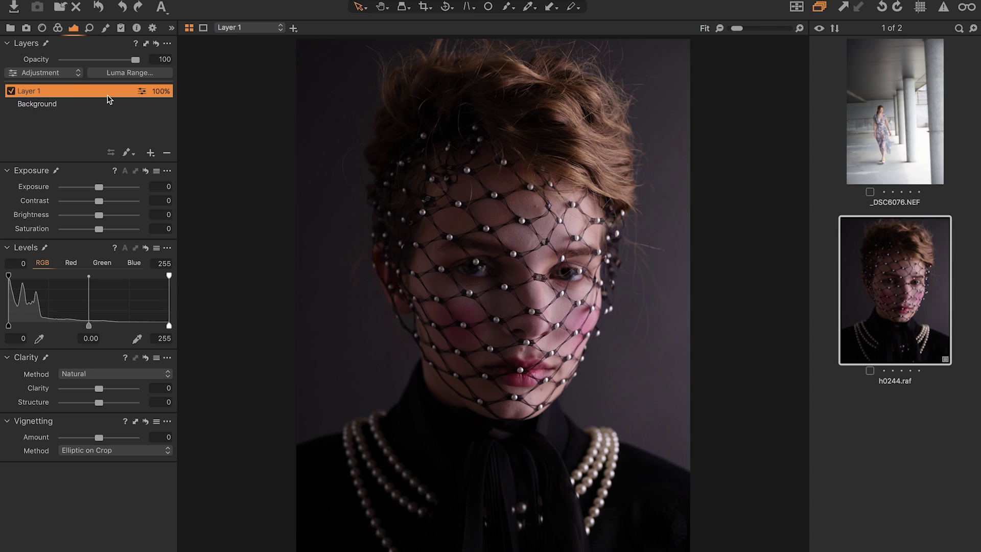
{"action": "left_click", "coordinate": [152, 154]}
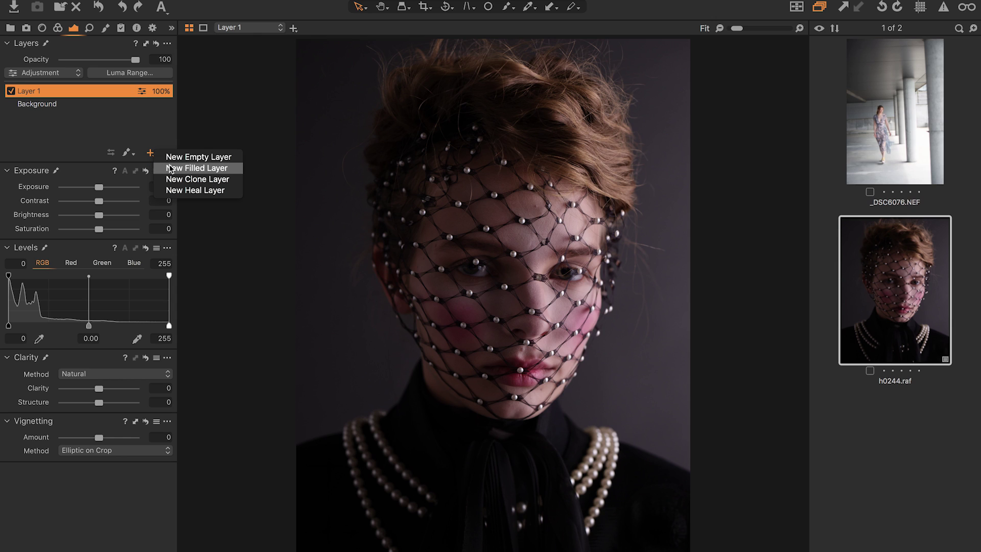
{"action": "left_click", "coordinate": [106, 193]}
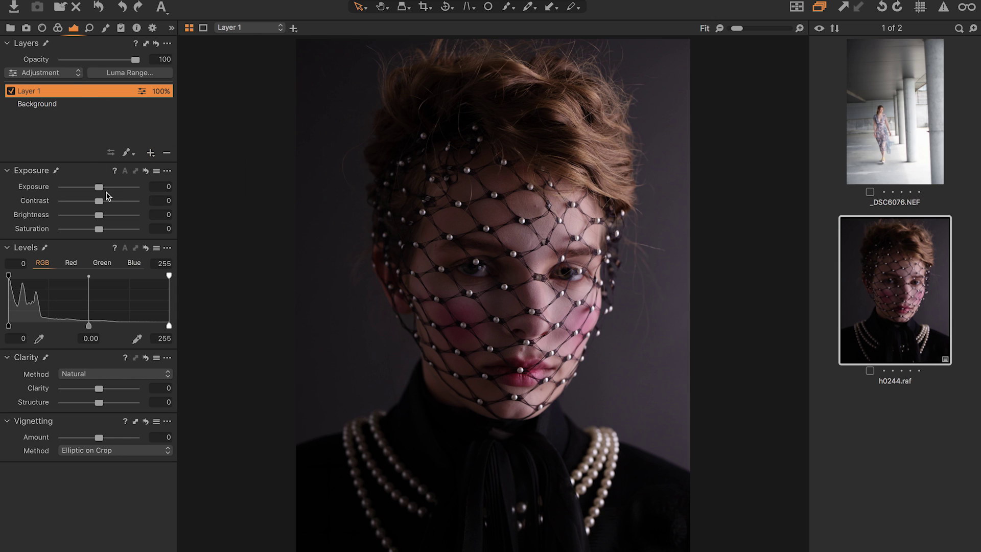
- Set Layer 1 to Exposure 0.77, Contrast 15 and Saturation -16
{"action": "mouse_move", "coordinate": [101, 190]}
{"action": "left_mouse_down"}
{"action": "mouse_move", "coordinate": [87, 189]}
{"action": "mouse_move", "coordinate": [110, 189]}
{"action": "left_mouse_up"}
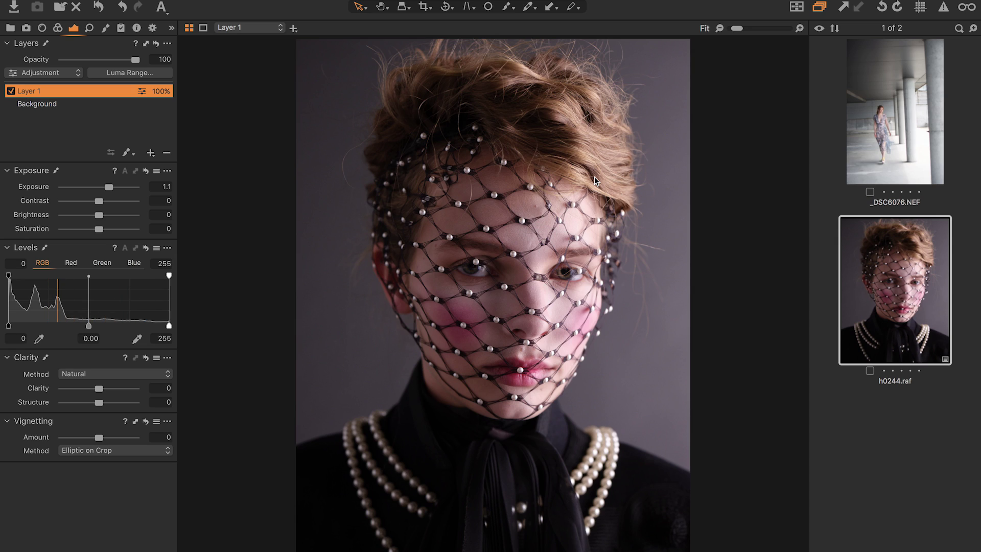
{"action": "mouse_move", "coordinate": [108, 187]}
{"action": "left_mouse_down"}
{"action": "mouse_move", "coordinate": [93, 188]}
{"action": "mouse_move", "coordinate": [108, 191]}
{"action": "left_mouse_up"}
{"action": "left_click_drag", "start_coordinate": [98, 202], "coordinate": [106, 203]}
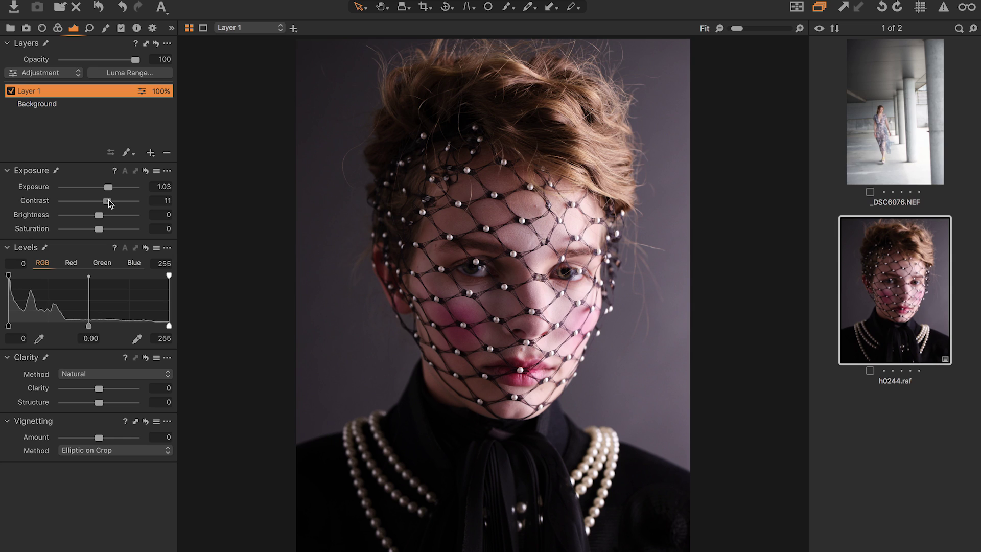
{"action": "left_click_drag", "start_coordinate": [109, 201], "coordinate": [105, 188]}
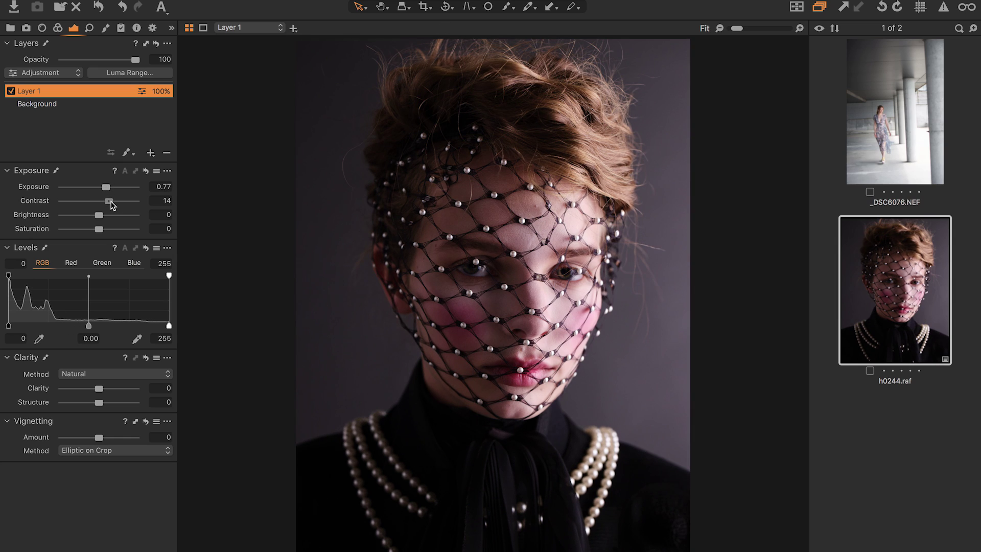
{"action": "left_click_drag", "start_coordinate": [112, 204], "coordinate": [94, 230]}
{"action": "left_click_drag", "start_coordinate": [92, 229], "coordinate": [94, 229]}
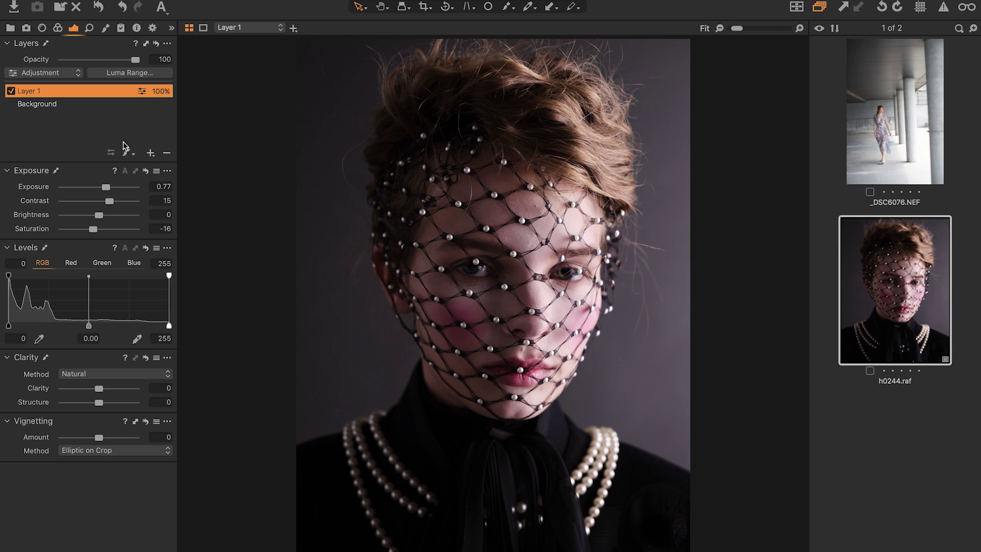
- Toggle Layer 1 off and on to compare, then open its Luma Range settings
{"action": "left_click", "coordinate": [12, 93]}
{"action": "left_click", "coordinate": [12, 93]}
{"action": "left_click", "coordinate": [12, 93]}
{"action": "left_click", "coordinate": [12, 92]}
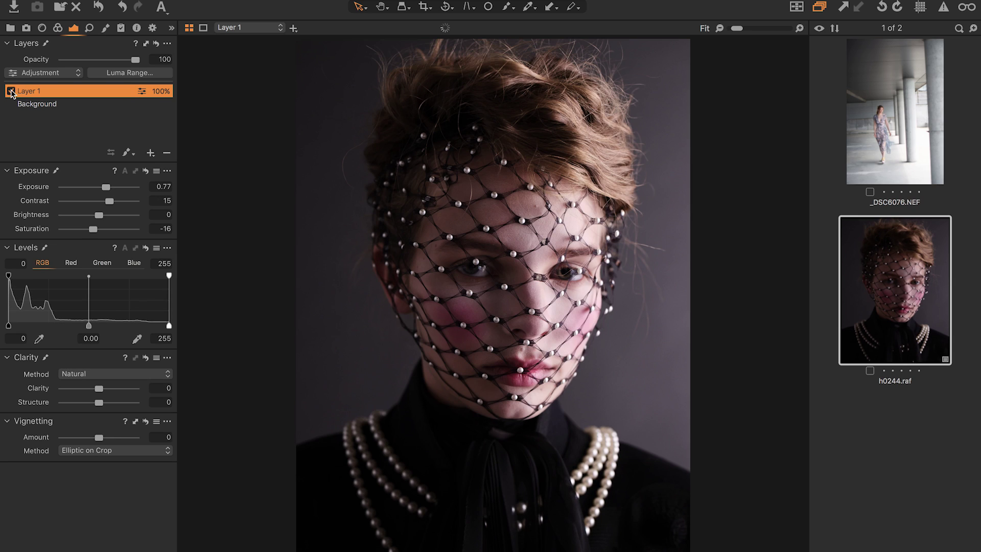
{"action": "left_click", "coordinate": [136, 76]}
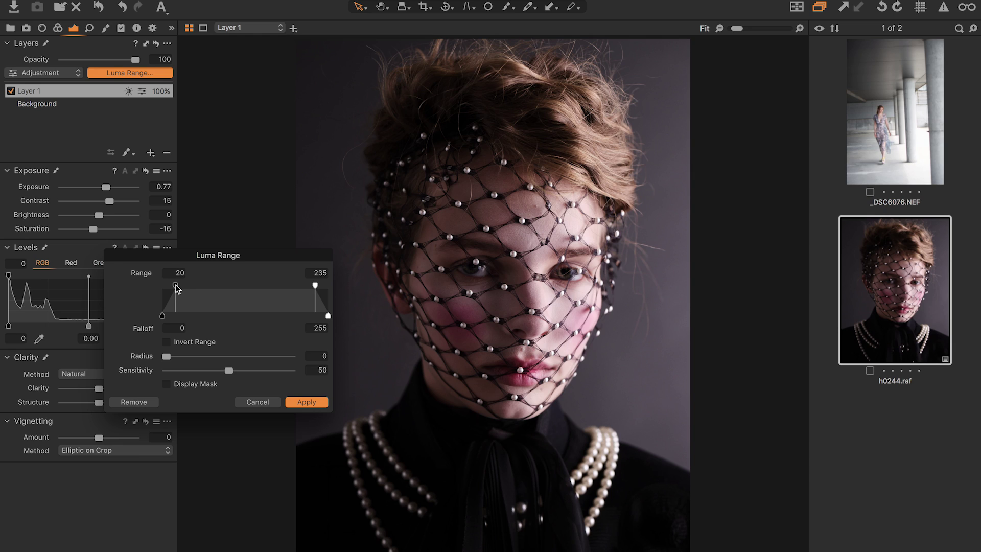
- Widen Layer 1's luma range to the full 0–255 and move the dialog aside
{"action": "left_click_drag", "start_coordinate": [176, 288], "coordinate": [153, 286]}
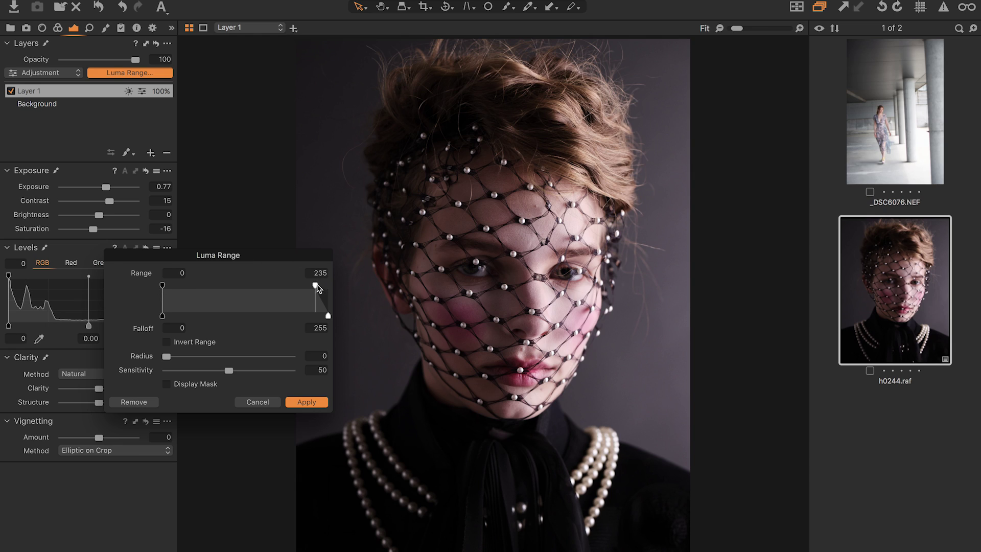
{"action": "left_click_drag", "start_coordinate": [315, 287], "coordinate": [340, 287]}
{"action": "left_click_drag", "start_coordinate": [189, 262], "coordinate": [262, 310]}
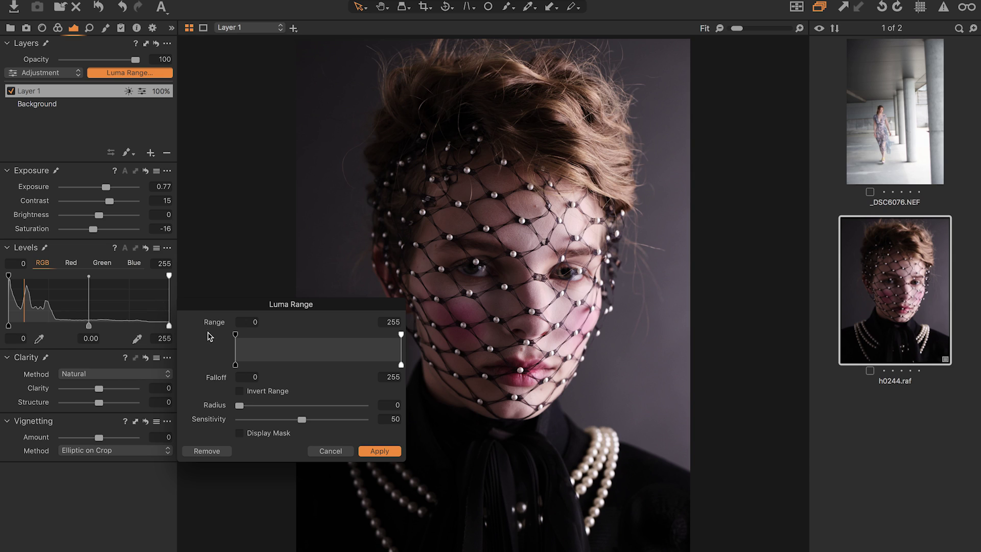
- Show the red mask preview and narrow Layer 1's luma range to 0–123
{"action": "left_click", "coordinate": [242, 434]}
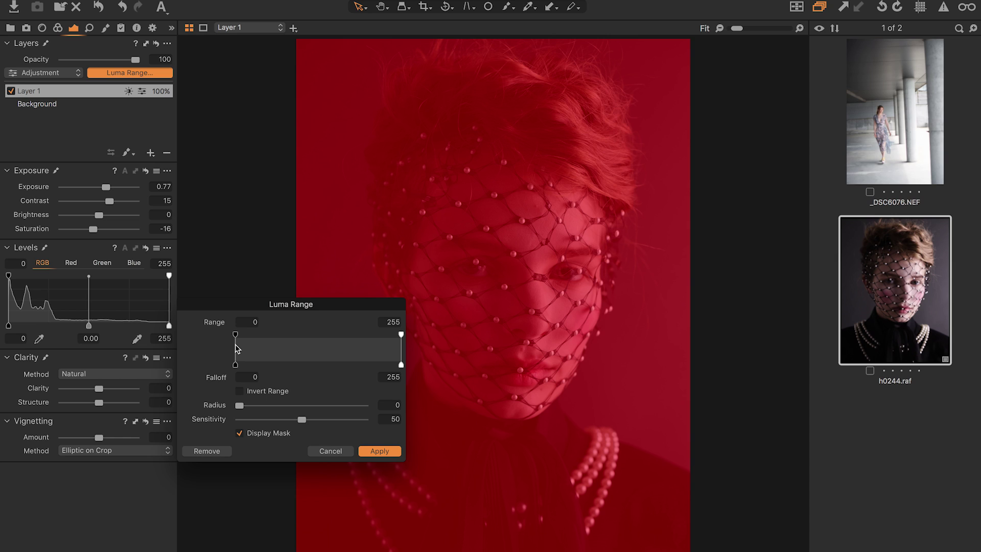
{"action": "left_click_drag", "start_coordinate": [236, 349], "coordinate": [261, 356]}
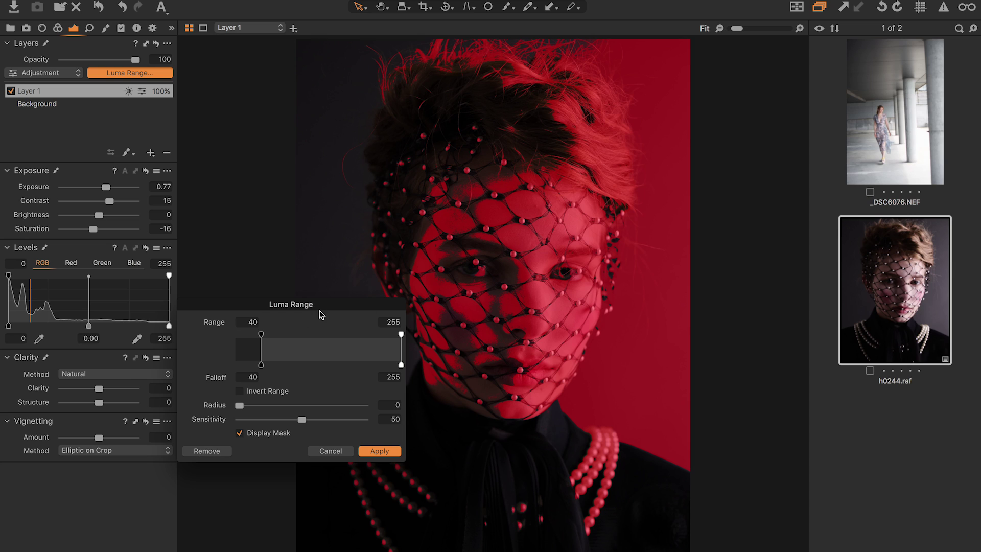
{"action": "left_click_drag", "start_coordinate": [262, 351], "coordinate": [236, 348]}
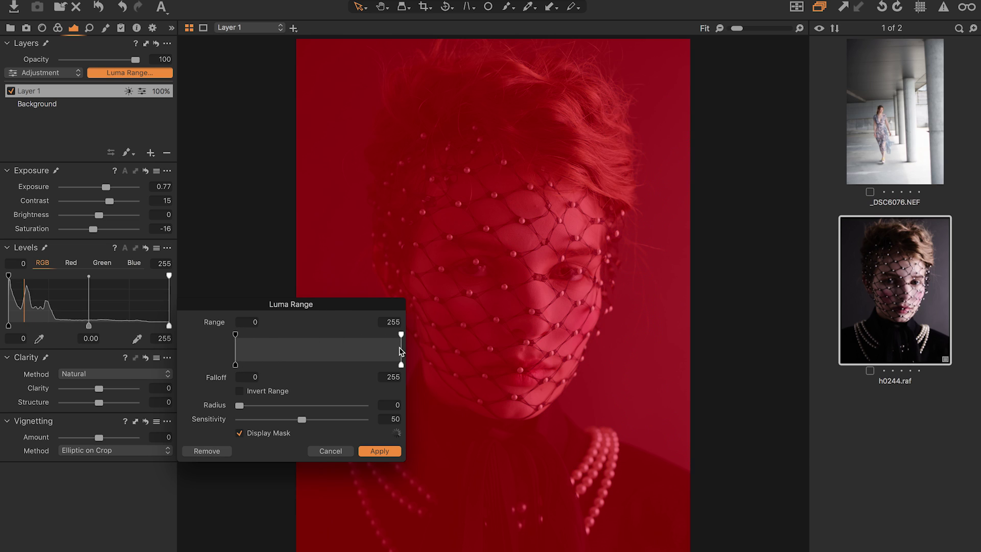
{"action": "left_click_drag", "start_coordinate": [400, 352], "coordinate": [318, 356]}
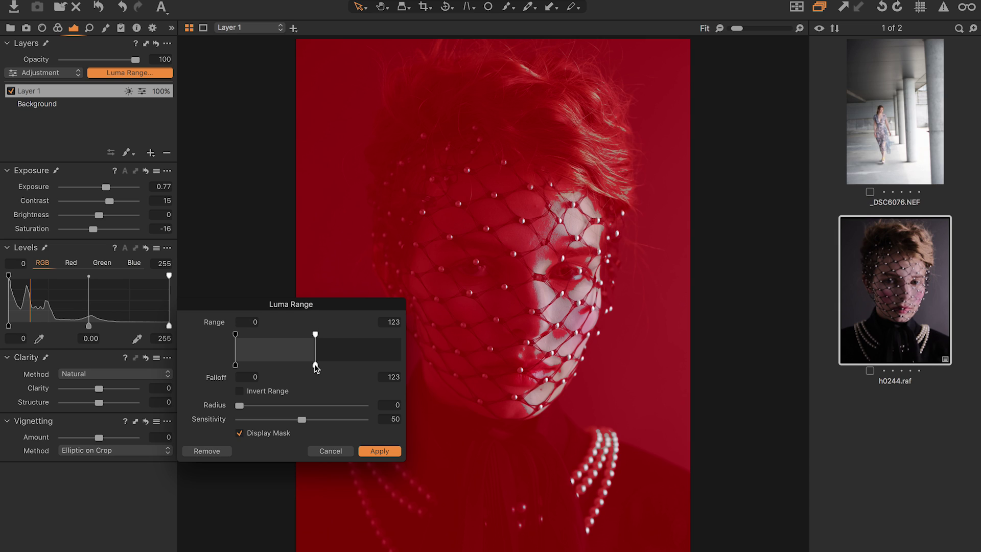
- Tighten the luma range to 0–74 and soften its falloff out to 130
{"action": "left_click_drag", "start_coordinate": [315, 367], "coordinate": [347, 366]}
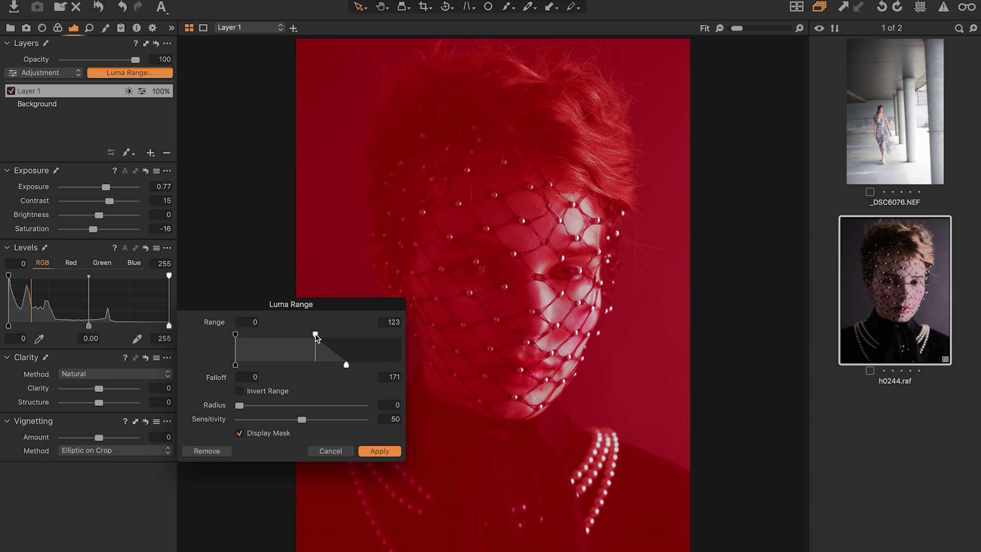
{"action": "left_click_drag", "start_coordinate": [315, 335], "coordinate": [283, 335]}
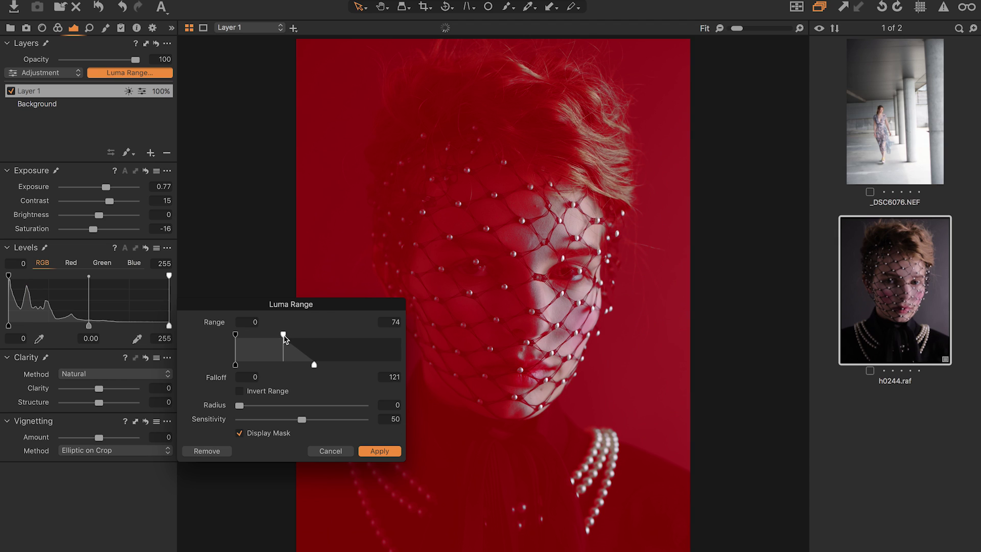
{"action": "left_click_drag", "start_coordinate": [312, 366], "coordinate": [320, 365]}
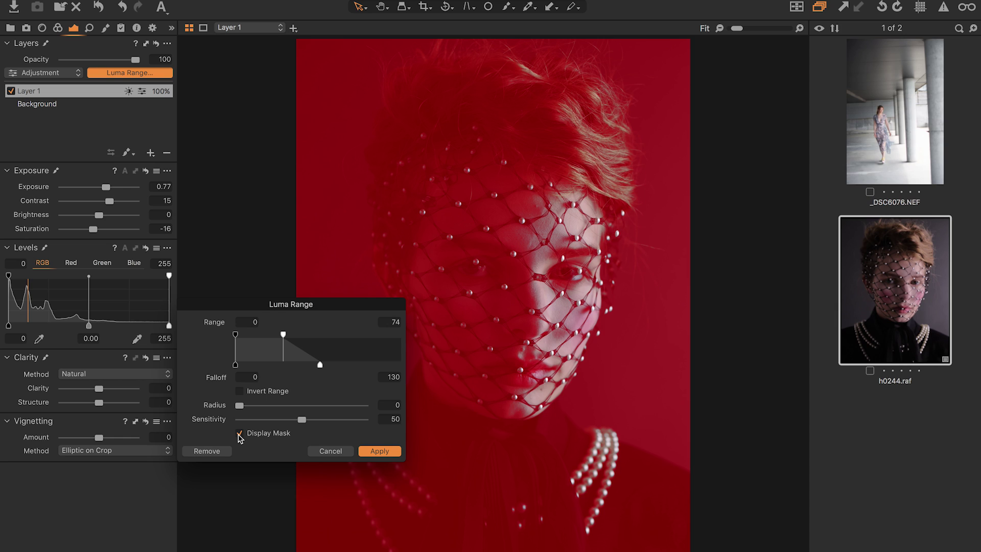
- Hide the mask preview and restrict the luma range to 0–29 with falloff 170
{"action": "left_click", "coordinate": [241, 433]}
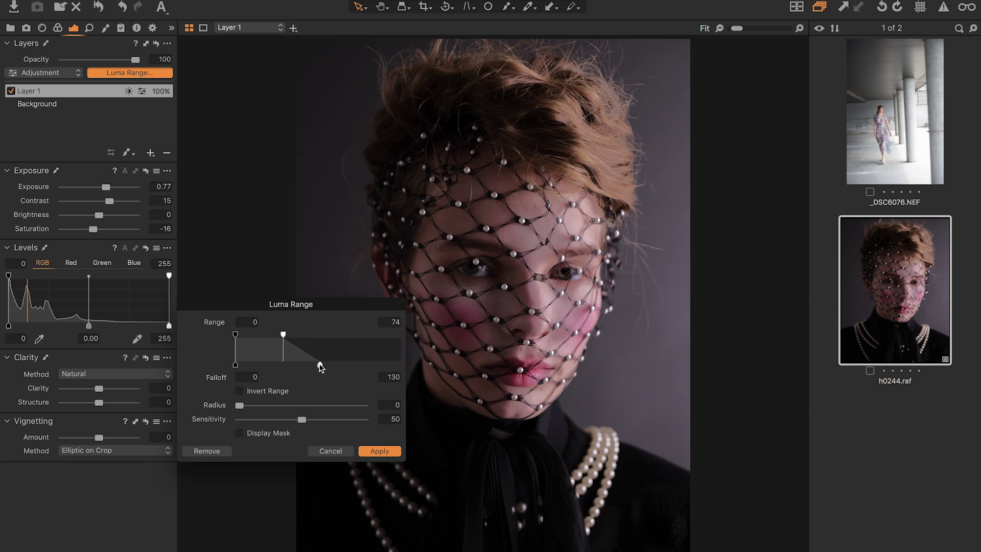
{"action": "left_click_drag", "start_coordinate": [284, 337], "coordinate": [271, 335]}
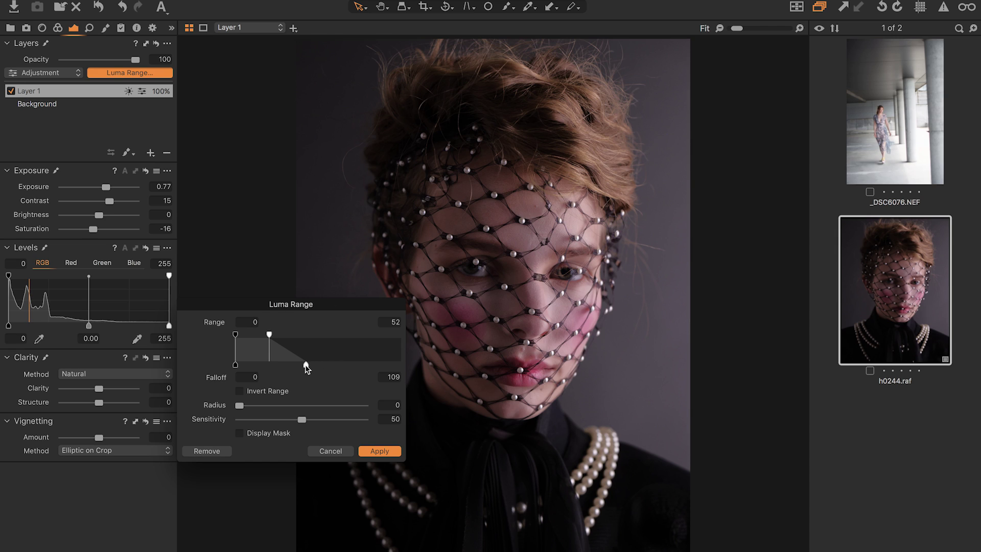
{"action": "left_click_drag", "start_coordinate": [319, 367], "coordinate": [351, 366]}
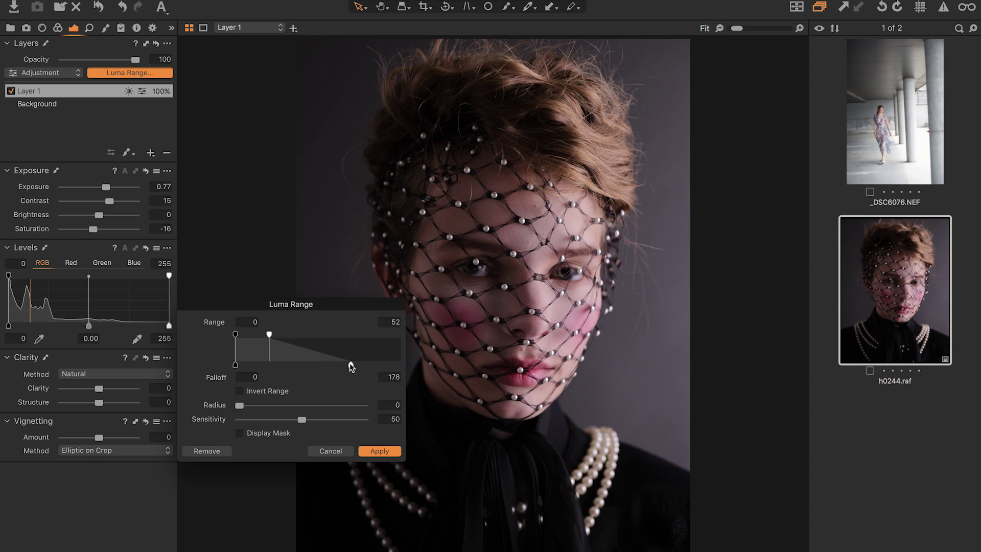
{"action": "left_click_drag", "start_coordinate": [271, 337], "coordinate": [254, 335]}
{"action": "left_click_drag", "start_coordinate": [336, 365], "coordinate": [347, 365]}
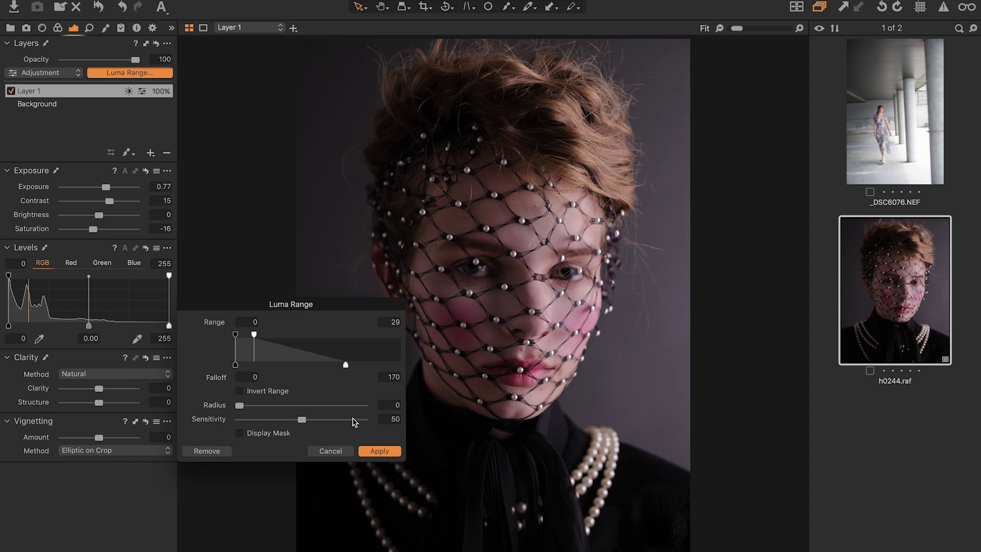
- Apply the 0–29 luma mask, compare Layer 1 off and on, leaving it enabled
{"action": "left_click", "coordinate": [382, 452]}
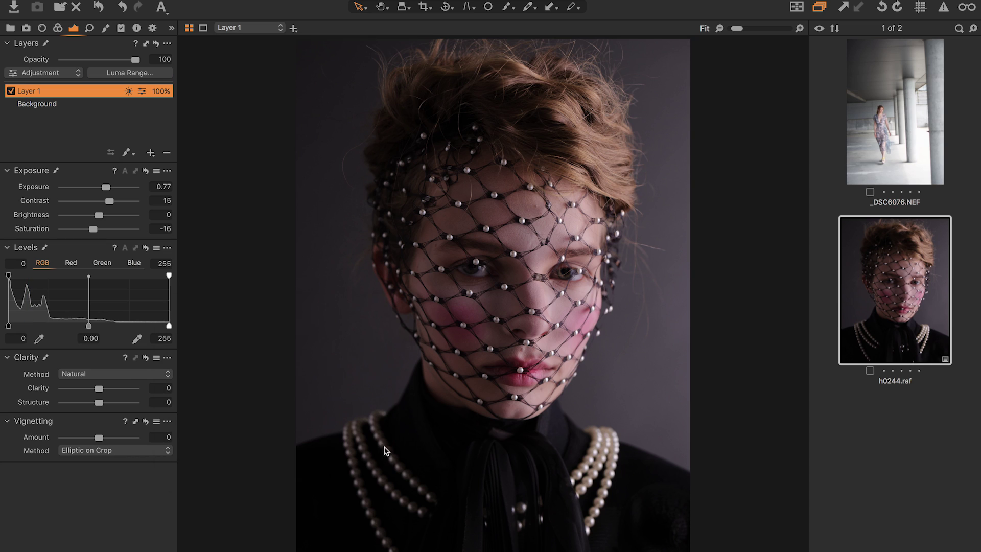
{"action": "left_click", "coordinate": [12, 91]}
{"action": "left_click", "coordinate": [11, 91]}
{"action": "left_click", "coordinate": [11, 91]}
{"action": "left_click", "coordinate": [11, 91]}
{"action": "left_click", "coordinate": [11, 91]}
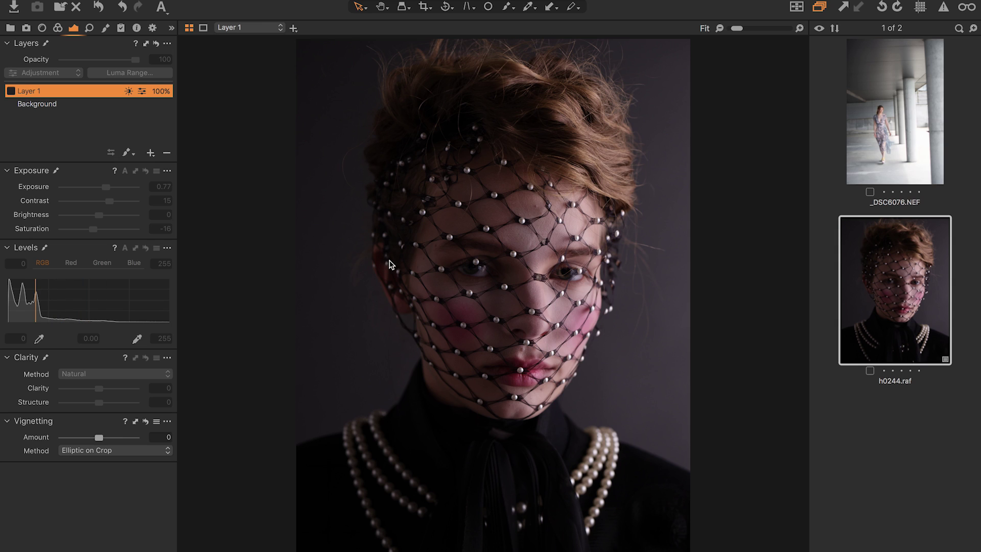
{"action": "left_click", "coordinate": [11, 91]}
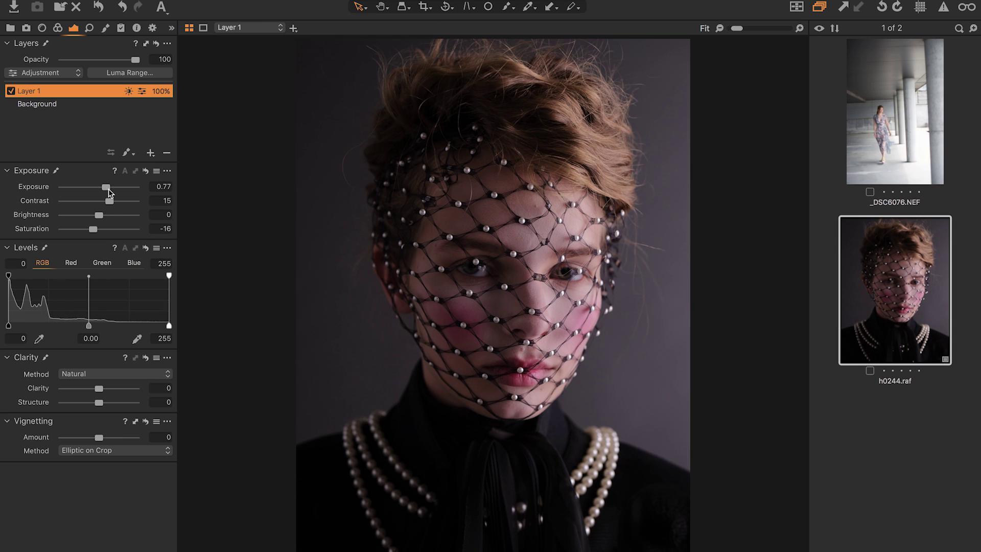
- Soften Layer 1 to Contrast 11 and Clarity -21, then open _DSC6076.NEF
{"action": "mouse_move", "coordinate": [110, 202]}
{"action": "left_mouse_down"}
{"action": "mouse_move", "coordinate": [96, 199]}
{"action": "mouse_move", "coordinate": [104, 189]}
{"action": "left_mouse_up"}
{"action": "left_click_drag", "start_coordinate": [103, 202], "coordinate": [107, 202]}
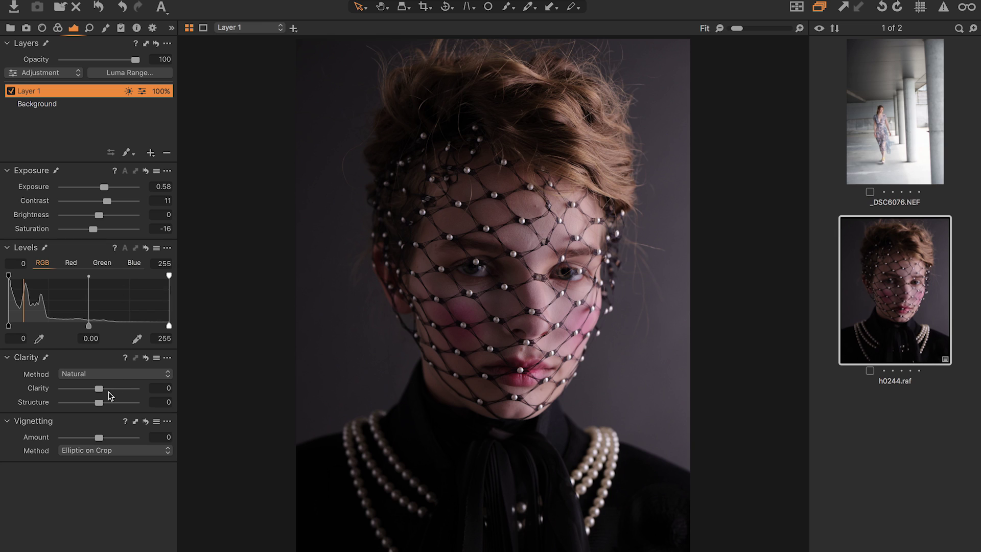
{"action": "mouse_move", "coordinate": [100, 387]}
{"action": "left_mouse_down"}
{"action": "mouse_move", "coordinate": [125, 389]}
{"action": "mouse_move", "coordinate": [96, 383]}
{"action": "left_mouse_up"}
{"action": "left_click", "coordinate": [863, 124]}
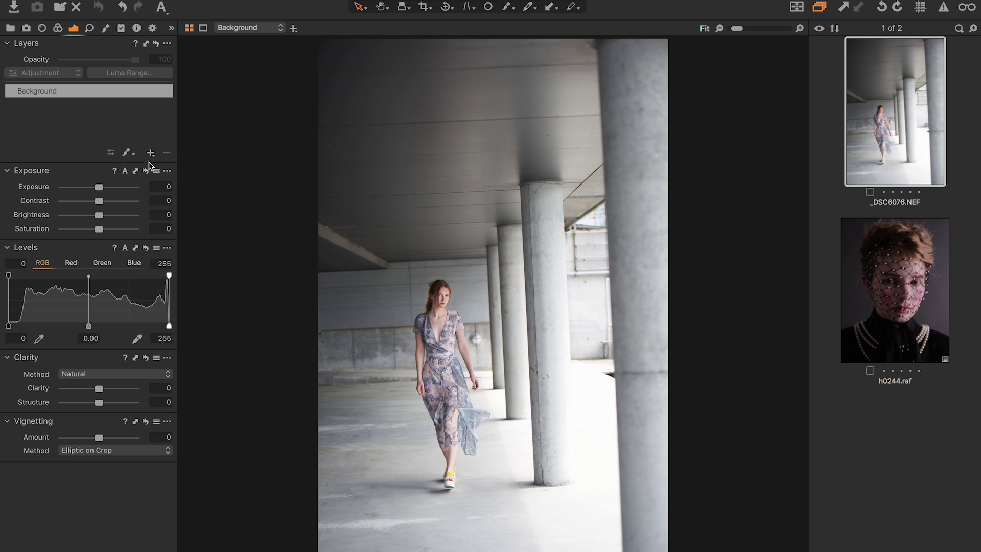
- Add a new filled adjustment layer and name it Shadows
{"action": "left_click", "coordinate": [150, 153]}
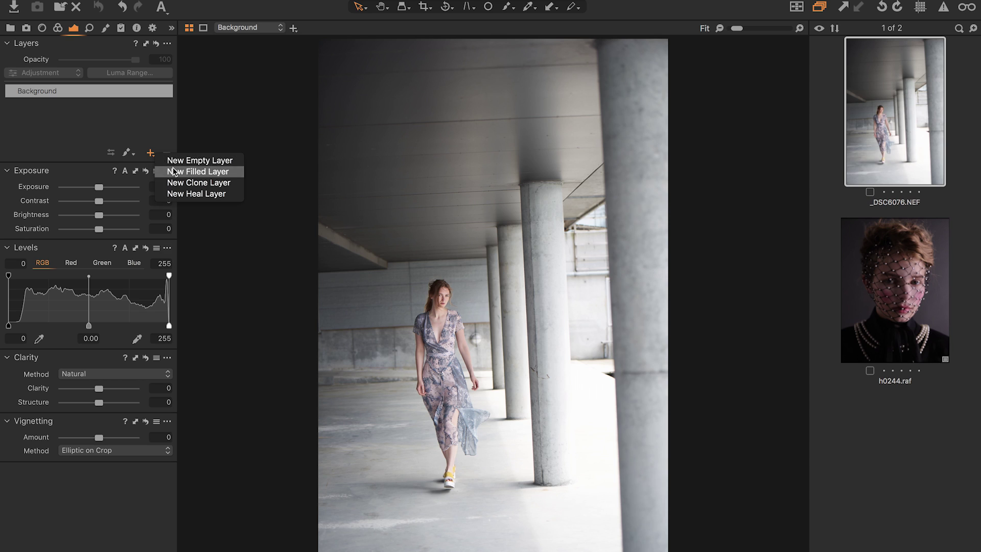
{"action": "left_click", "coordinate": [188, 170]}
{"action": "double_click", "coordinate": [31, 92]}
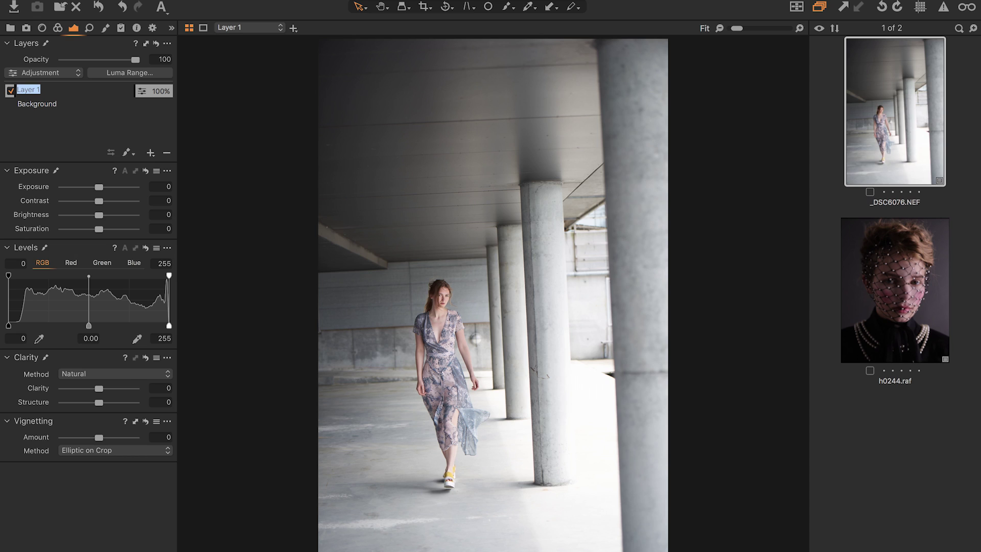
{"action": "type", "text": "Shadows"}
{"action": "key", "text": "Return"}
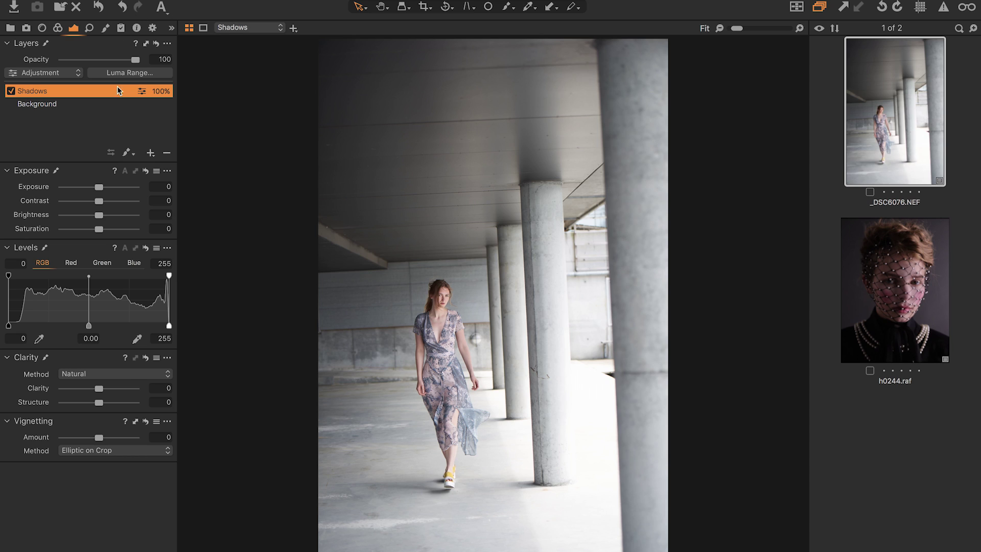
- Add a second filled adjustment layer above Shadows and name it Highlights
{"action": "left_click", "coordinate": [153, 151]}
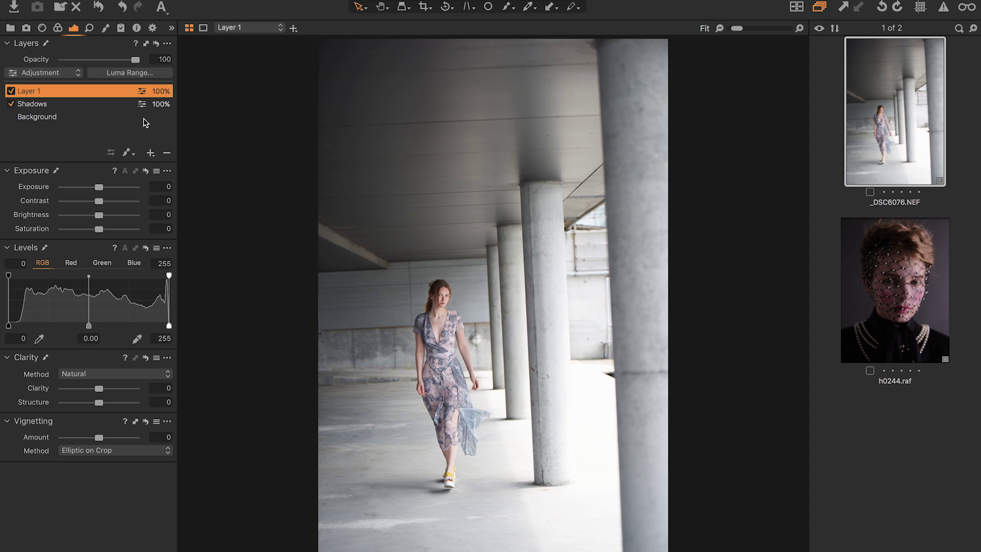
{"action": "key", "text": "ctrl+z"}
{"action": "left_click", "coordinate": [150, 152]}
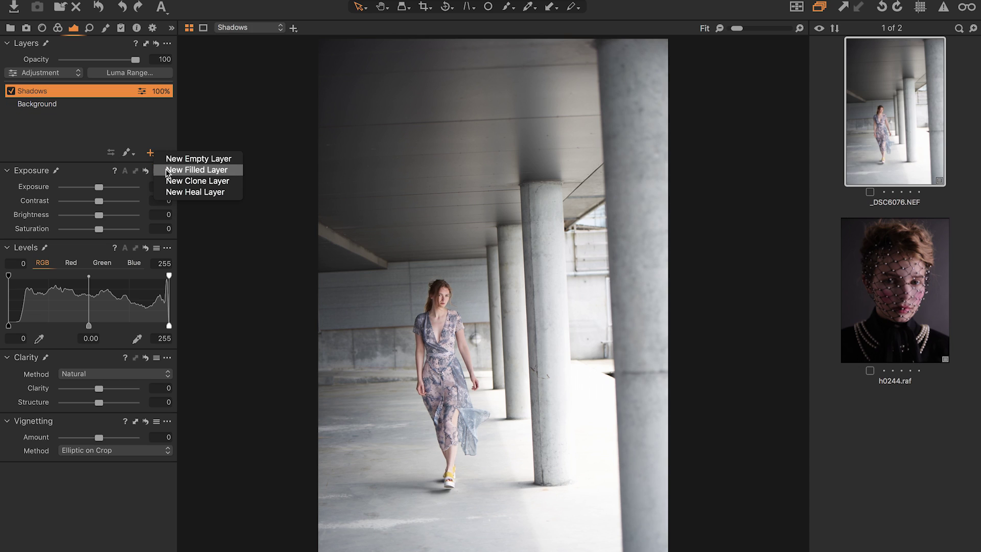
{"action": "left_click", "coordinate": [168, 169]}
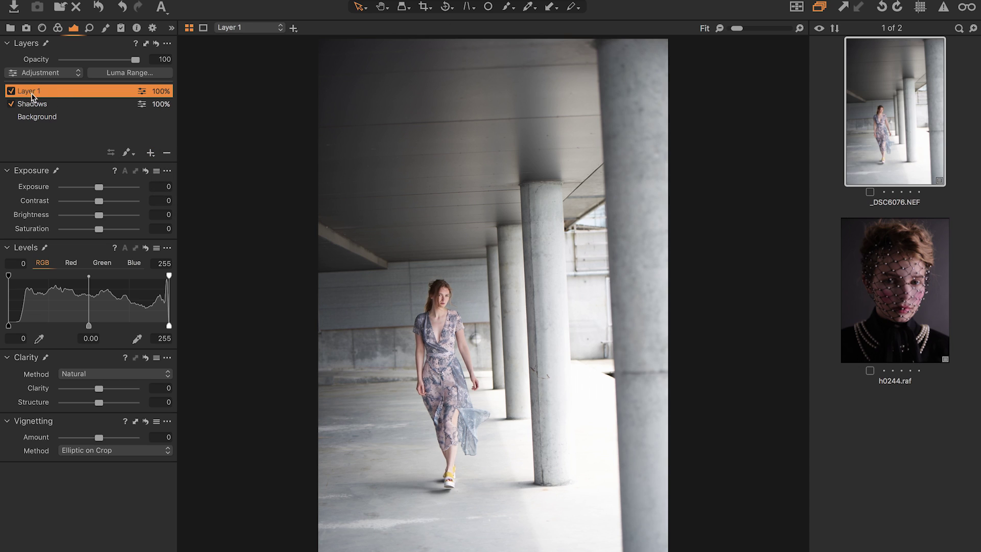
{"action": "double_click", "coordinate": [31, 93]}
{"action": "type", "text": "Highl"}
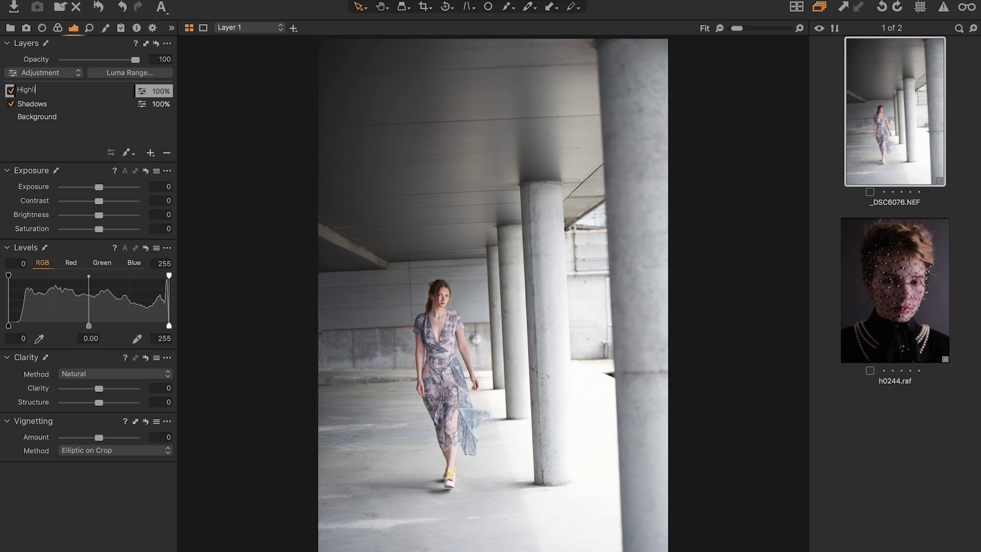
{"action": "type", "text": "ights"}
{"action": "key", "text": "Return"}
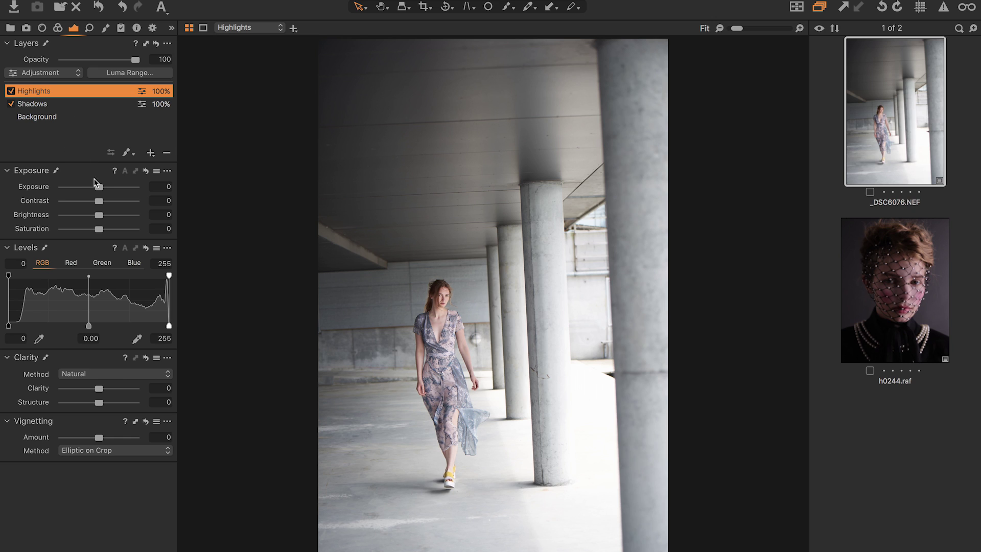
- On the Highlights layer, set Exposure to -1.52 and raise HDR Highlight to about 48
{"action": "left_click_drag", "start_coordinate": [98, 187], "coordinate": [86, 189]}
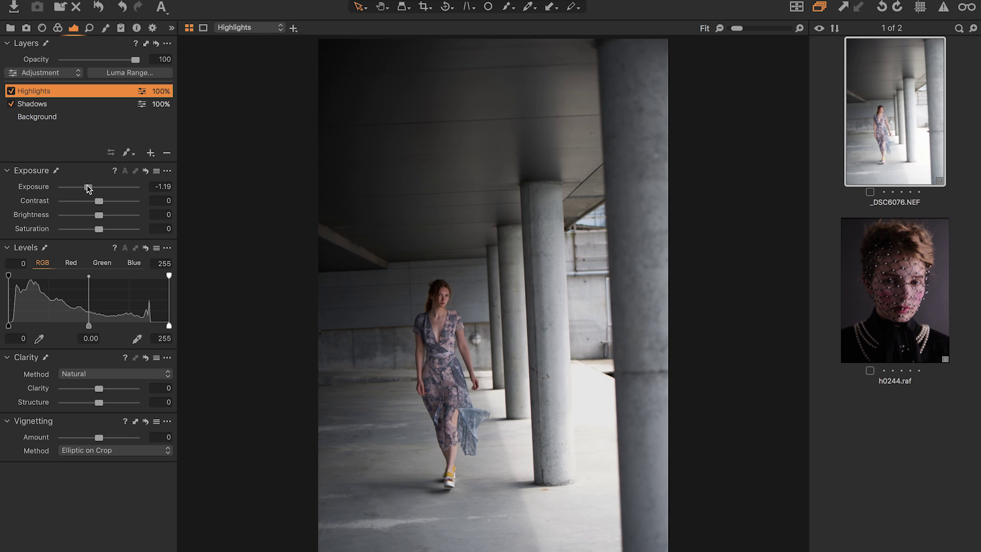
{"action": "left_click_drag", "start_coordinate": [86, 189], "coordinate": [85, 187]}
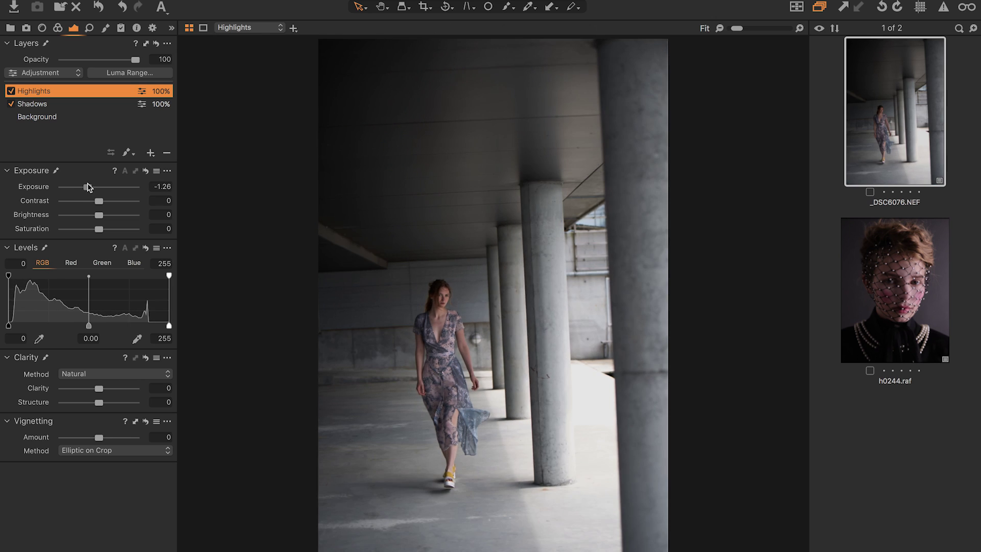
{"action": "left_click", "coordinate": [58, 27]}
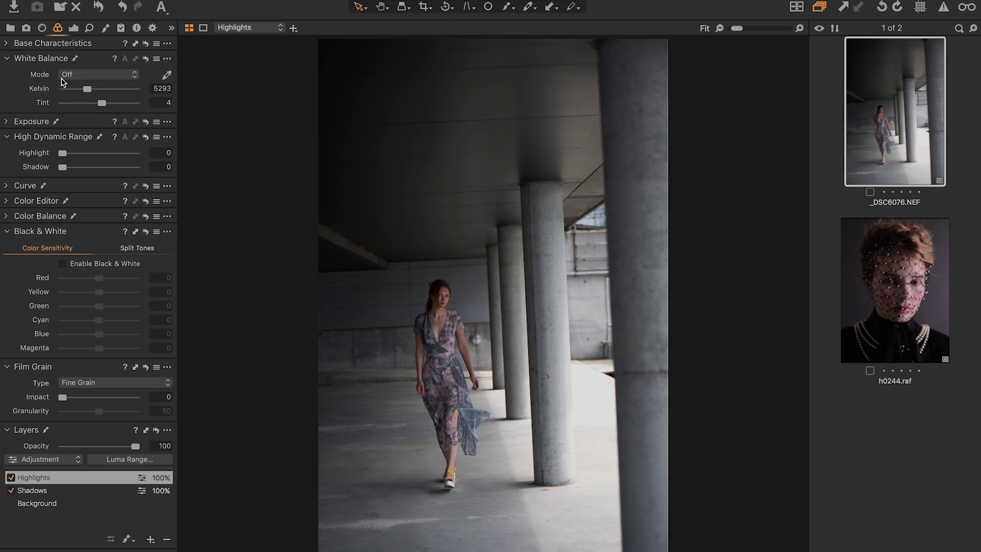
{"action": "left_click", "coordinate": [87, 153]}
{"action": "left_click_drag", "start_coordinate": [92, 154], "coordinate": [97, 153]}
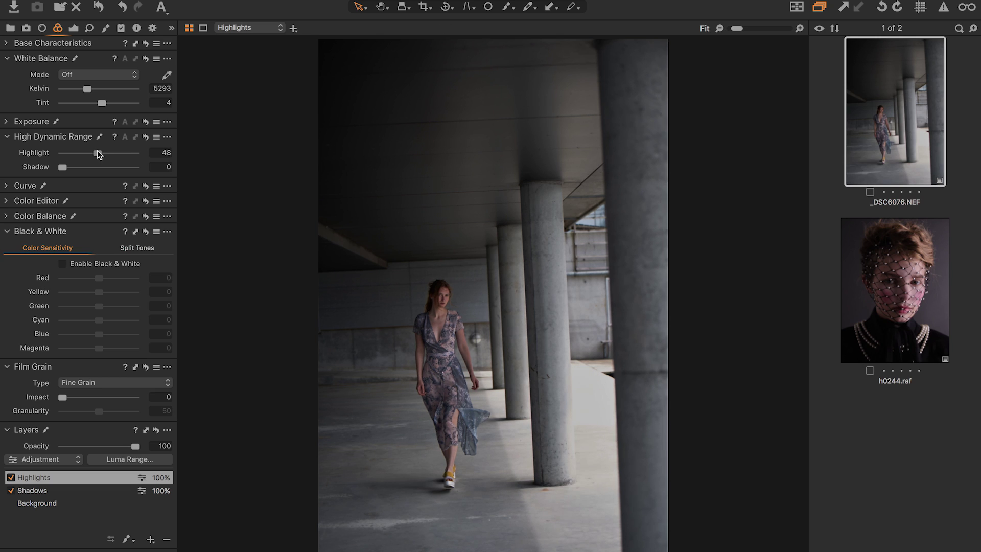
{"action": "left_click", "coordinate": [74, 28]}
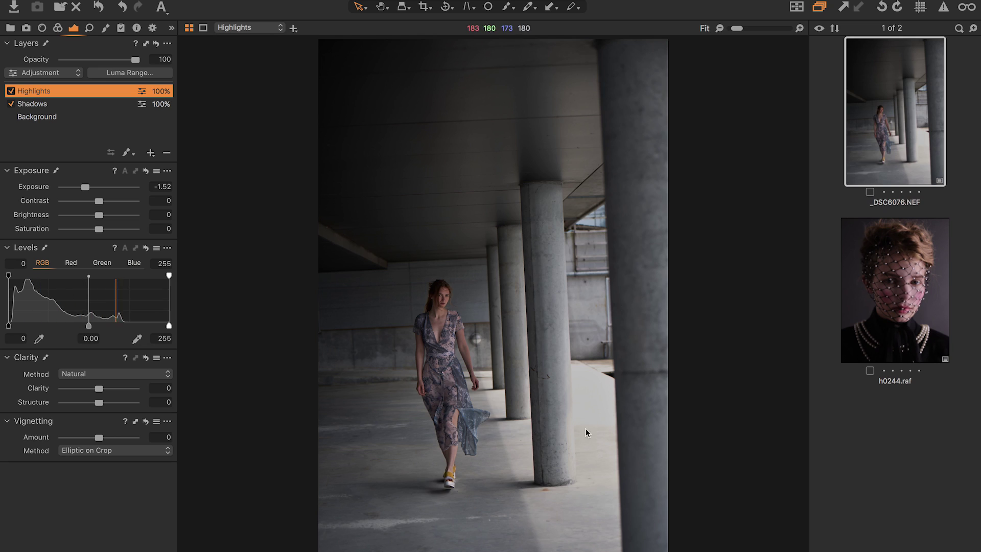
- Apply a Luma Range of 235–255 with falloff from 131 to the Highlights layer
{"action": "left_click", "coordinate": [121, 73]}
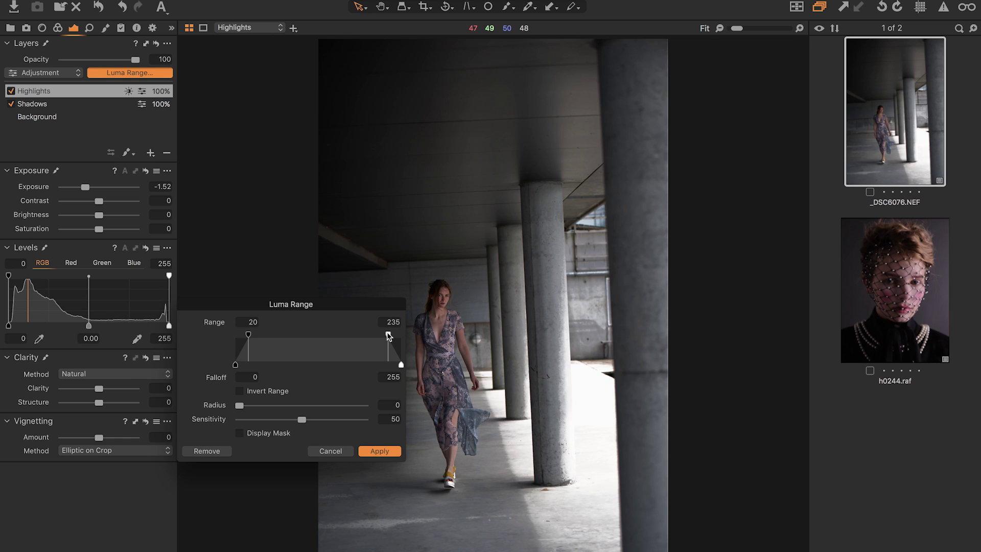
{"action": "left_click_drag", "start_coordinate": [389, 335], "coordinate": [415, 339]}
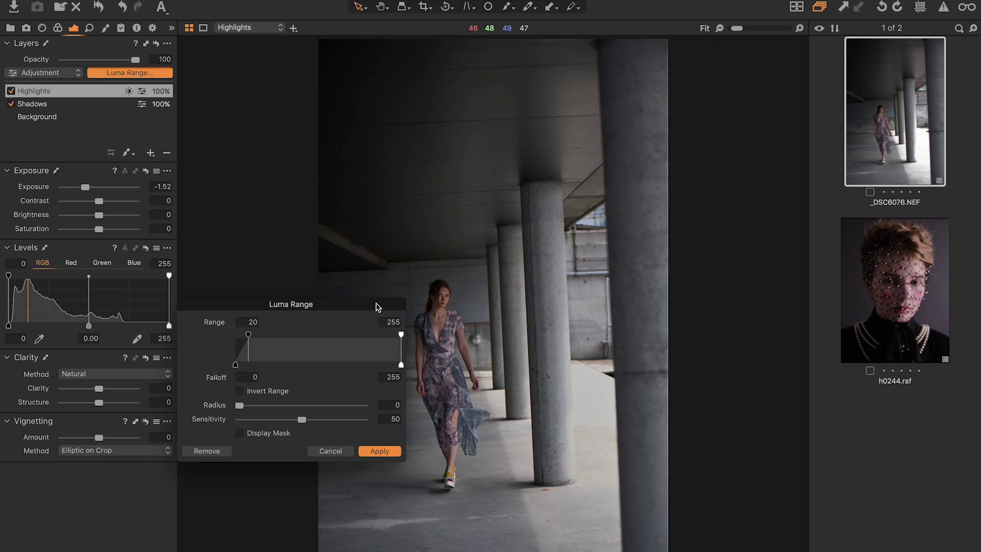
{"action": "left_click_drag", "start_coordinate": [377, 306], "coordinate": [299, 319]}
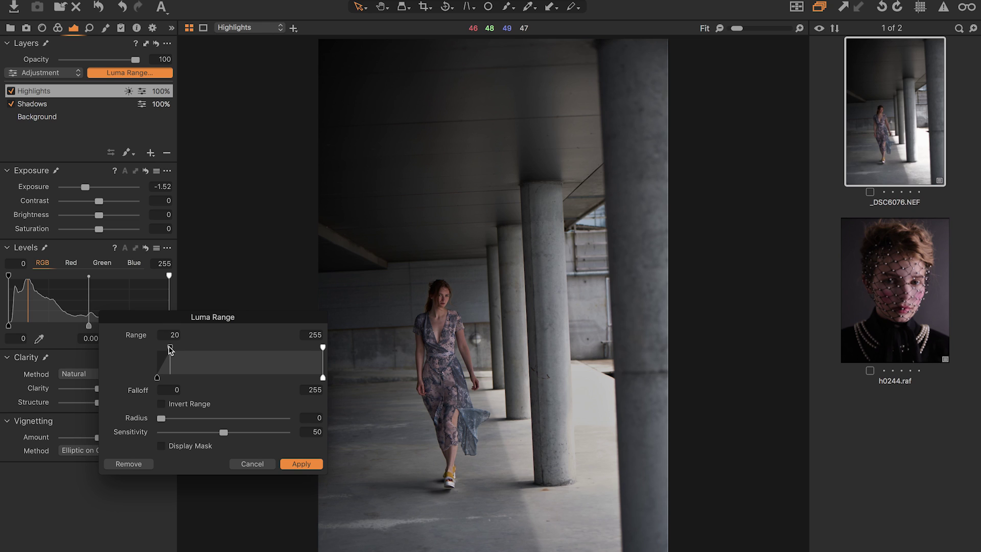
{"action": "left_click_drag", "start_coordinate": [170, 349], "coordinate": [309, 354]}
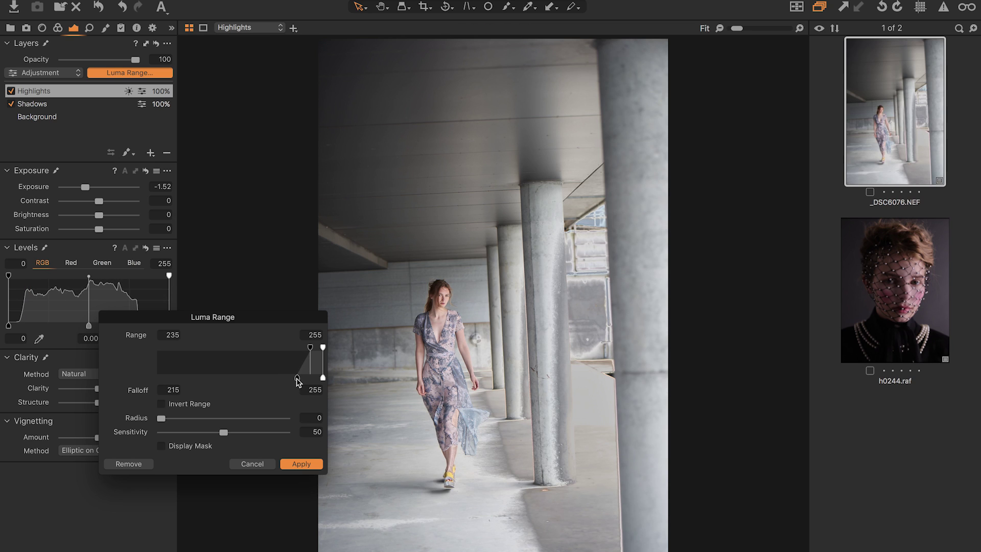
{"action": "left_click_drag", "start_coordinate": [297, 378], "coordinate": [242, 387]}
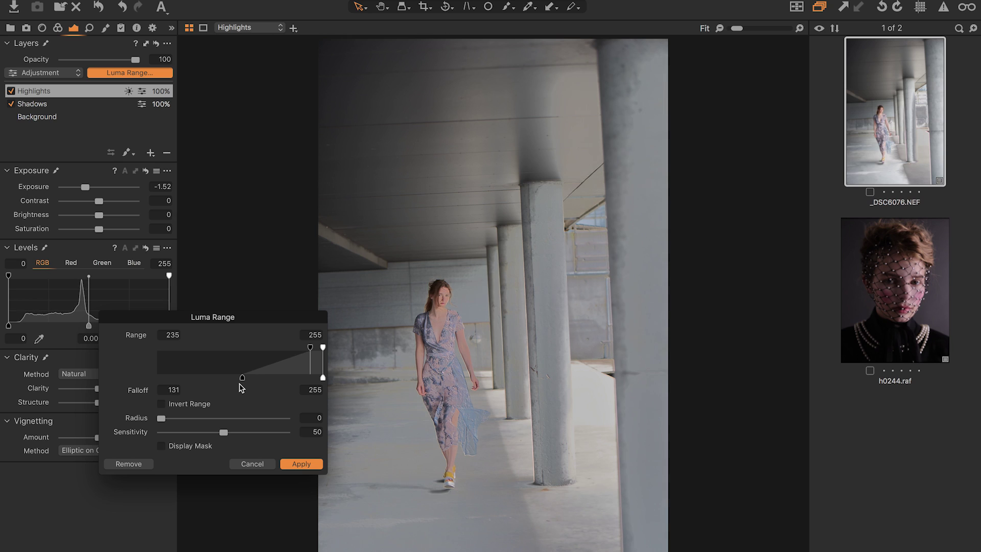
{"action": "left_click", "coordinate": [300, 465]}
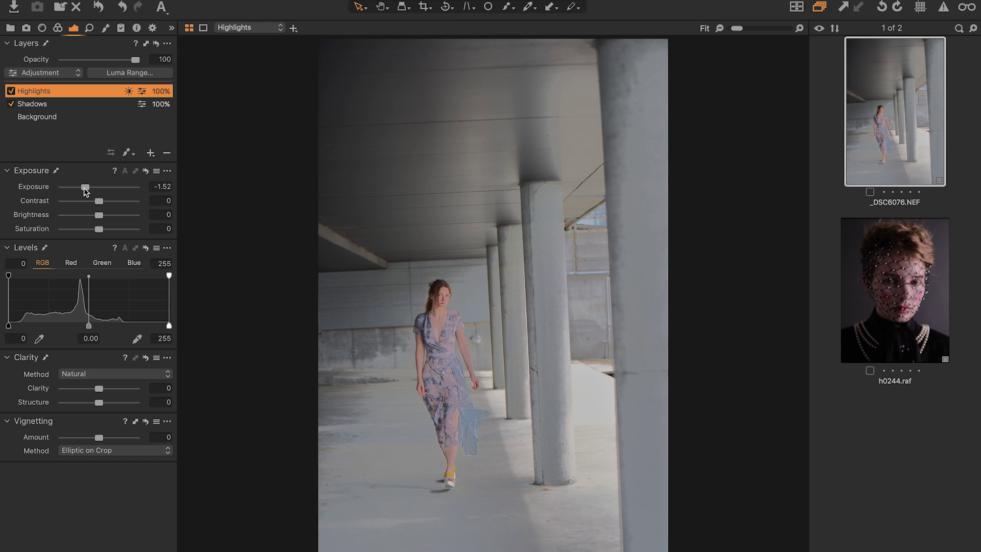
- Ease the Highlights layer's Exposure to -0.36 and toggle the layer off and on to compare
{"action": "left_click_drag", "start_coordinate": [86, 191], "coordinate": [98, 187]}
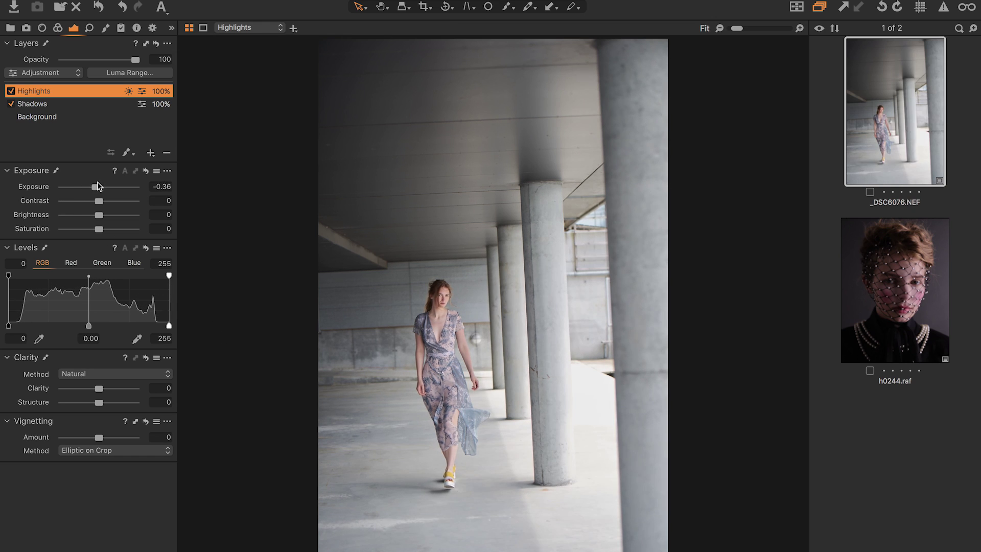
{"action": "left_click", "coordinate": [10, 91]}
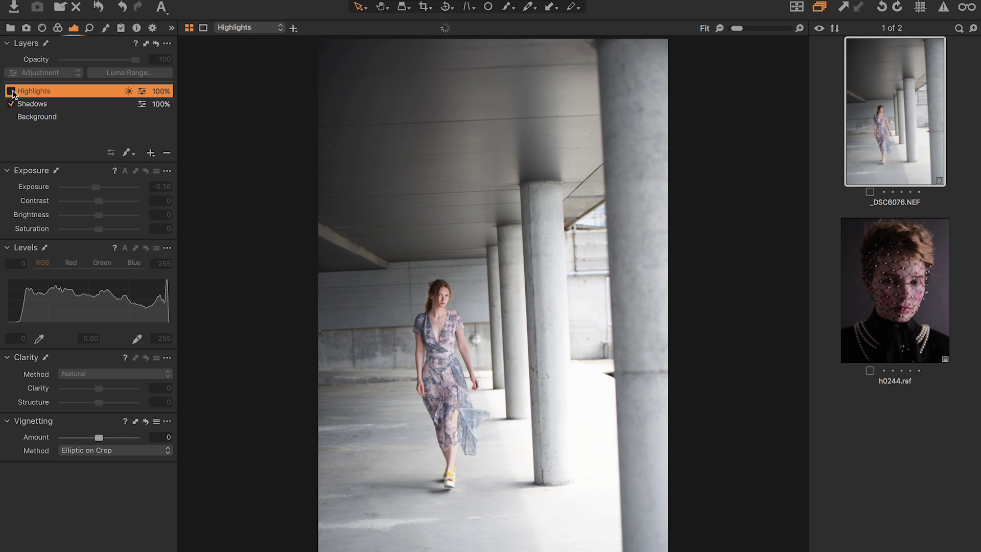
{"action": "left_click", "coordinate": [11, 91]}
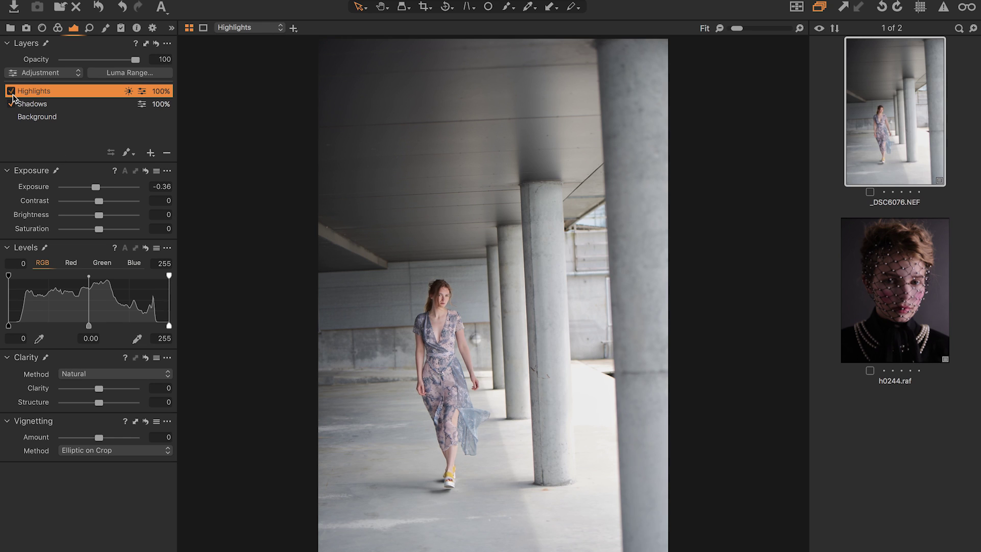
{"action": "left_click", "coordinate": [11, 94]}
{"action": "left_click", "coordinate": [11, 94]}
{"action": "left_click", "coordinate": [11, 91]}
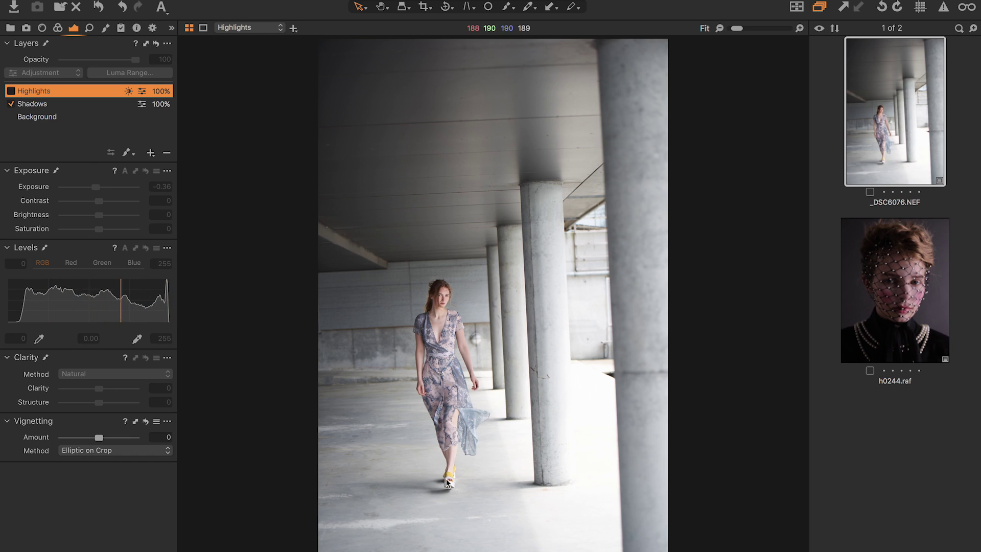
{"action": "left_click", "coordinate": [12, 91]}
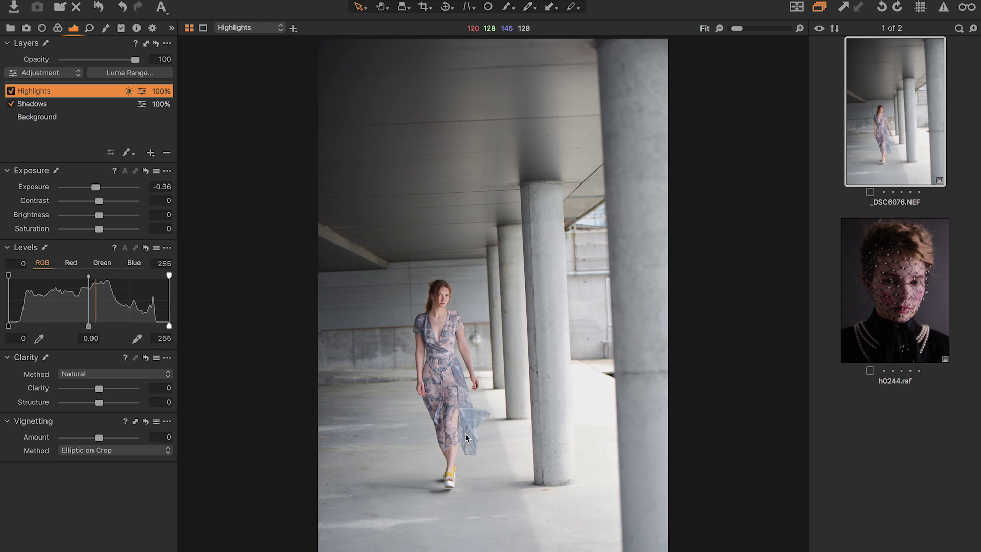
{"action": "double_click", "coordinate": [459, 388]}
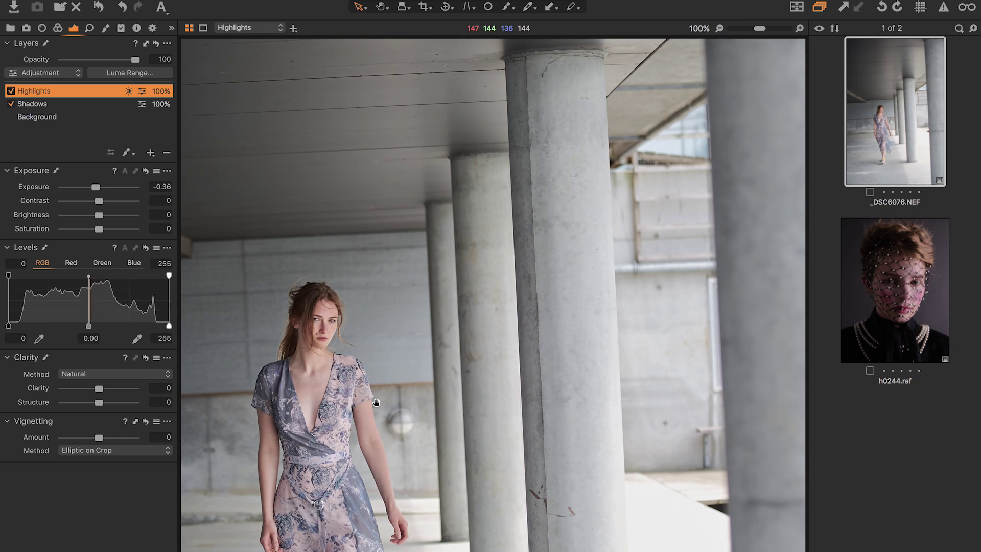
- At 100% on the dress, legs and floor, toggle the Highlights layer to compare
{"action": "left_click_drag", "start_coordinate": [375, 402], "coordinate": [416, 192]}
{"action": "left_click", "coordinate": [11, 91]}
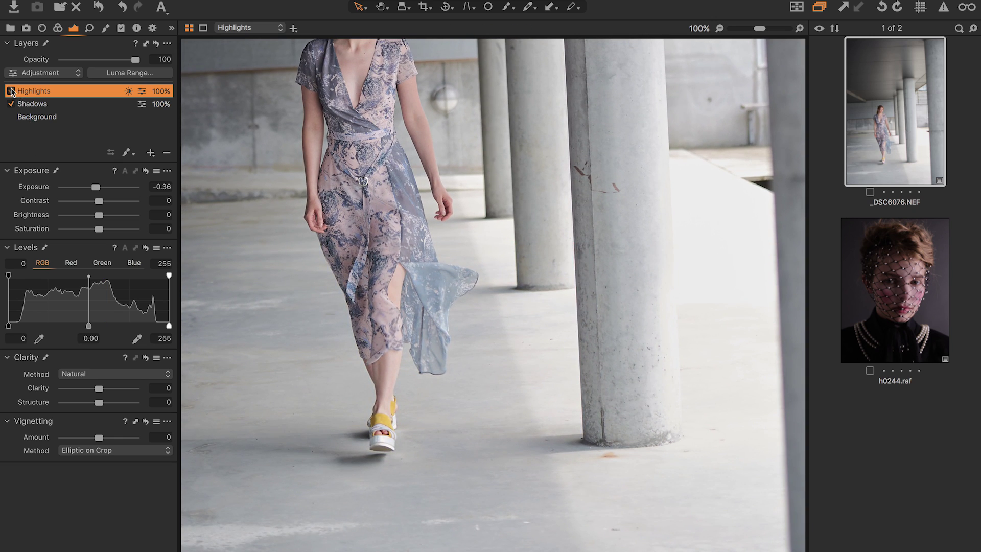
{"action": "left_click", "coordinate": [10, 91]}
{"action": "left_click", "coordinate": [11, 91]}
{"action": "left_click", "coordinate": [11, 91]}
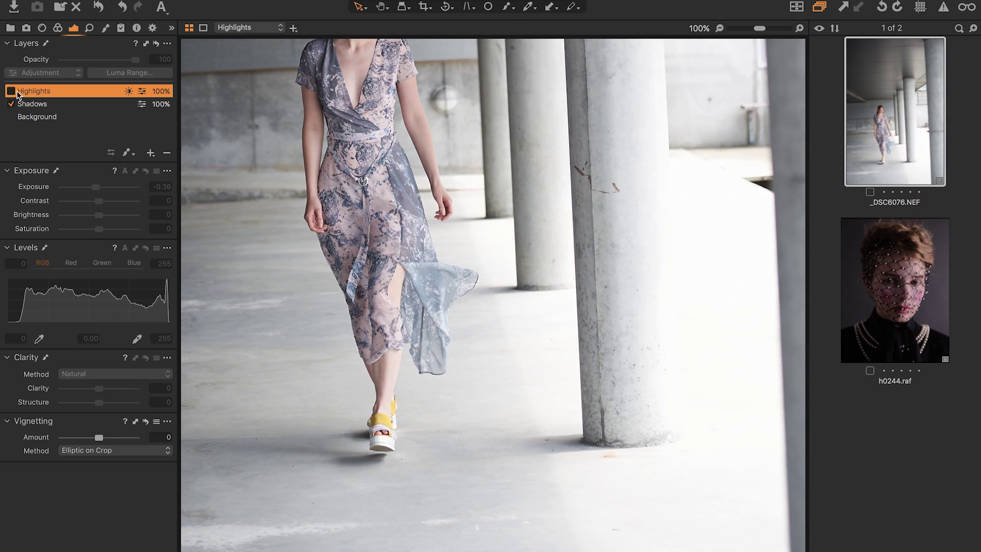
{"action": "left_click", "coordinate": [11, 91]}
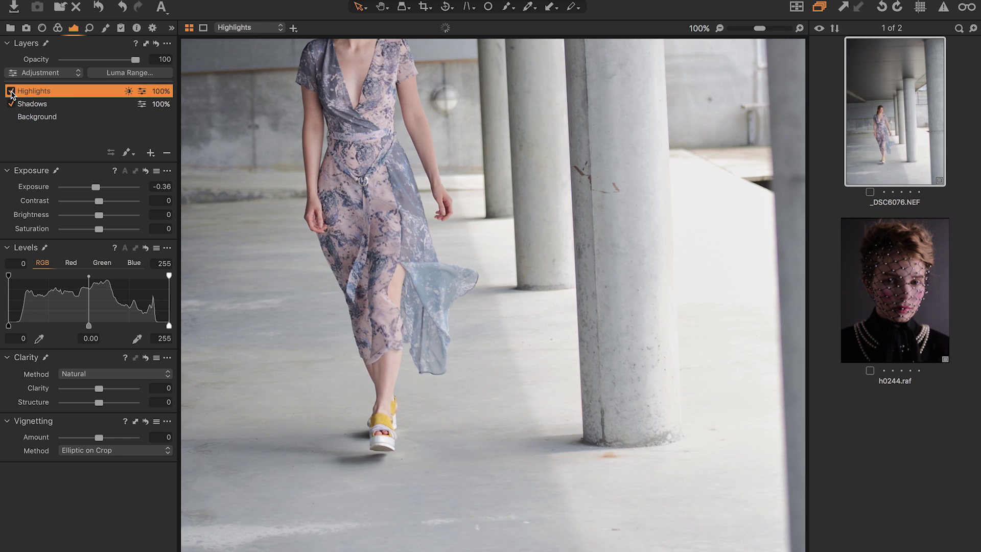
{"action": "left_click", "coordinate": [11, 92]}
{"action": "left_click", "coordinate": [11, 91]}
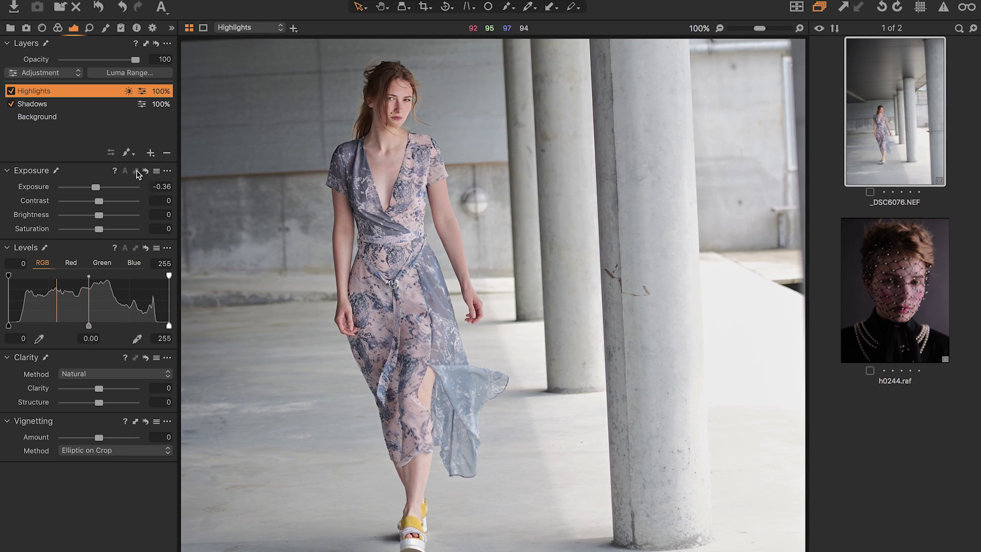
- Refine the Highlights layer's Luma Range to 223–255 with falloff from 96
{"action": "left_click", "coordinate": [134, 75]}
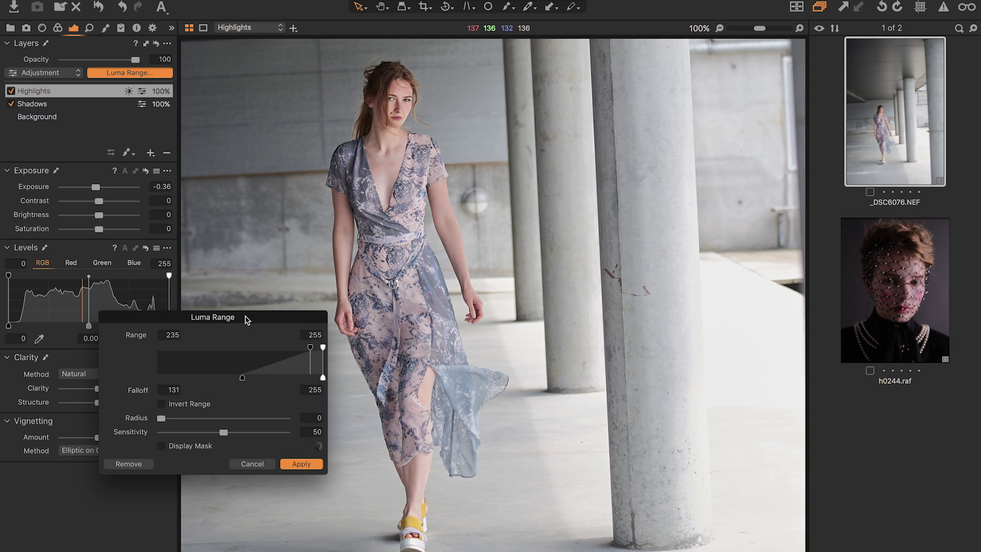
{"action": "left_click_drag", "start_coordinate": [245, 320], "coordinate": [689, 178]}
{"action": "mouse_move", "coordinate": [693, 238]}
{"action": "left_mouse_down"}
{"action": "mouse_move", "coordinate": [664, 240]}
{"action": "mouse_move", "coordinate": [679, 238]}
{"action": "left_mouse_up"}
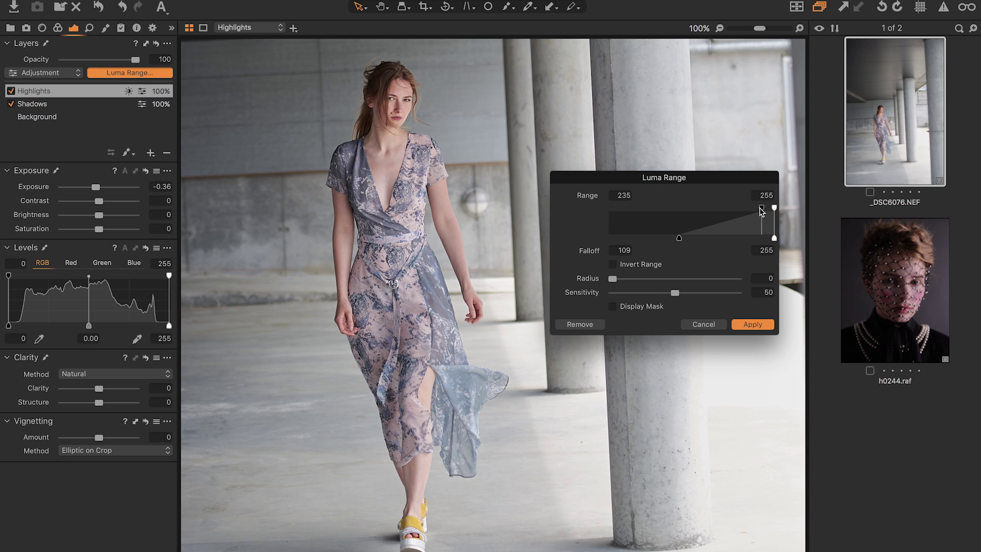
{"action": "left_click_drag", "start_coordinate": [762, 211], "coordinate": [754, 212]}
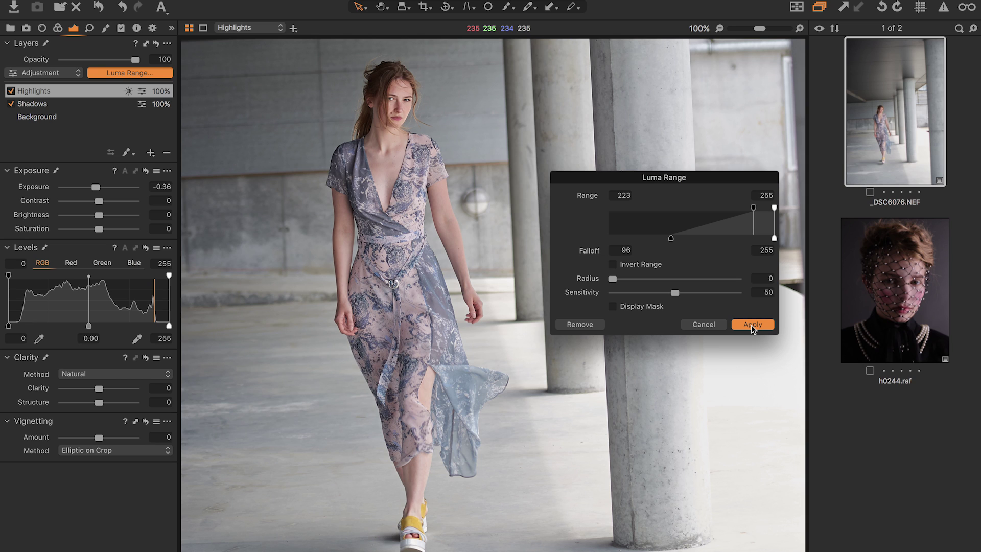
{"action": "left_click", "coordinate": [753, 325]}
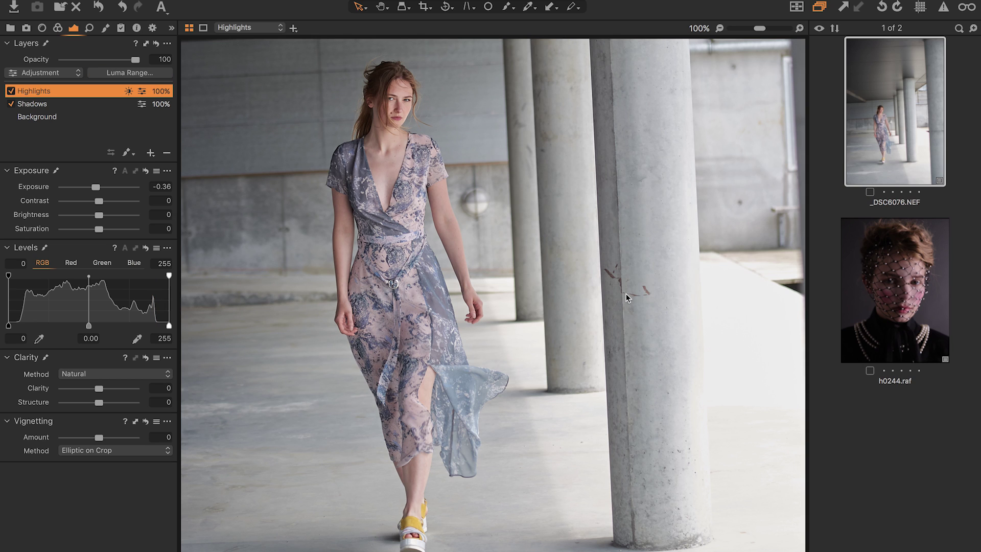
- Zoom out from 100% to 50% to fit the whole photo
{"action": "key", "text": "super+minus"}
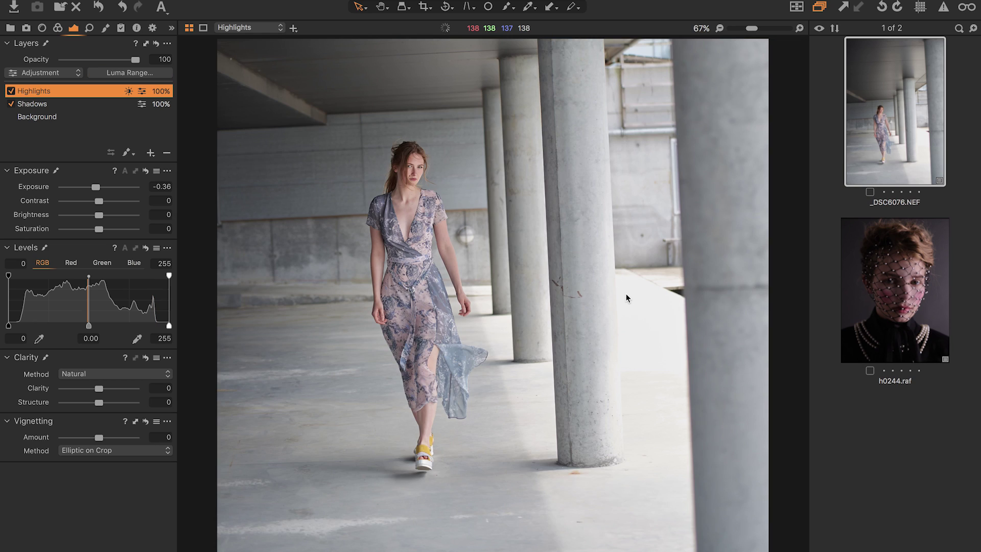
{"action": "key", "text": "super+minus"}
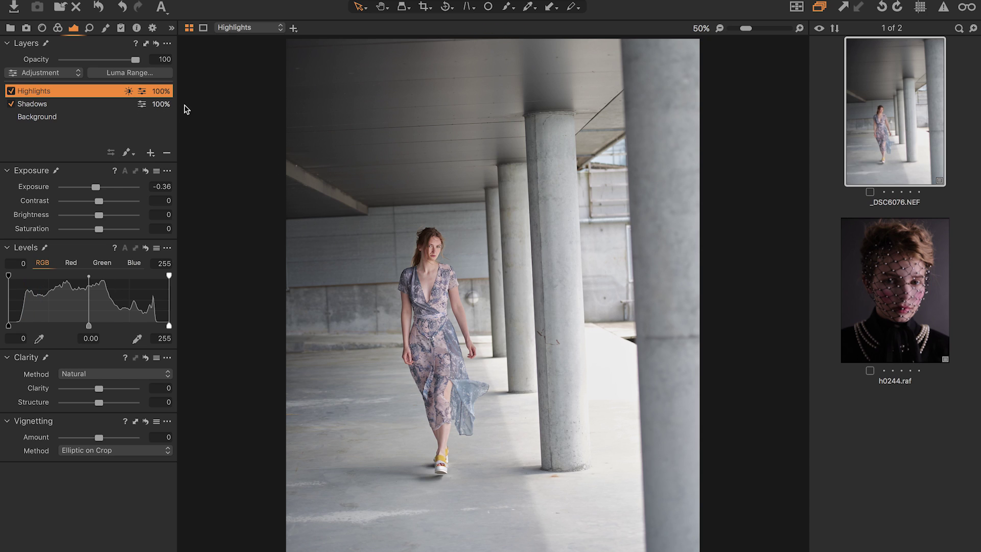
- Lift the Shadows layer's Exposure to 0.52 and mask it to Luma Range 0–32, falloff 172
{"action": "left_click", "coordinate": [43, 107]}
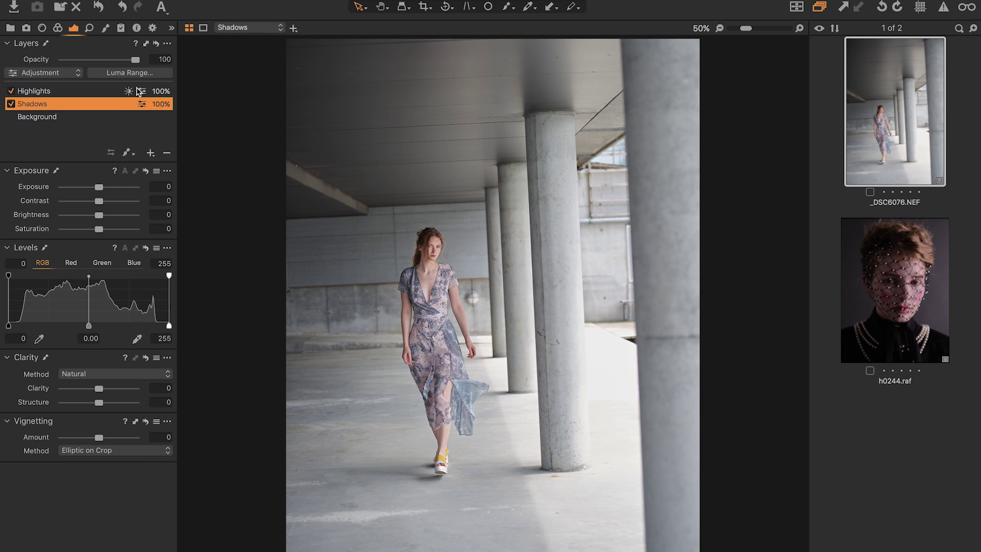
{"action": "left_click_drag", "start_coordinate": [99, 187], "coordinate": [102, 188]}
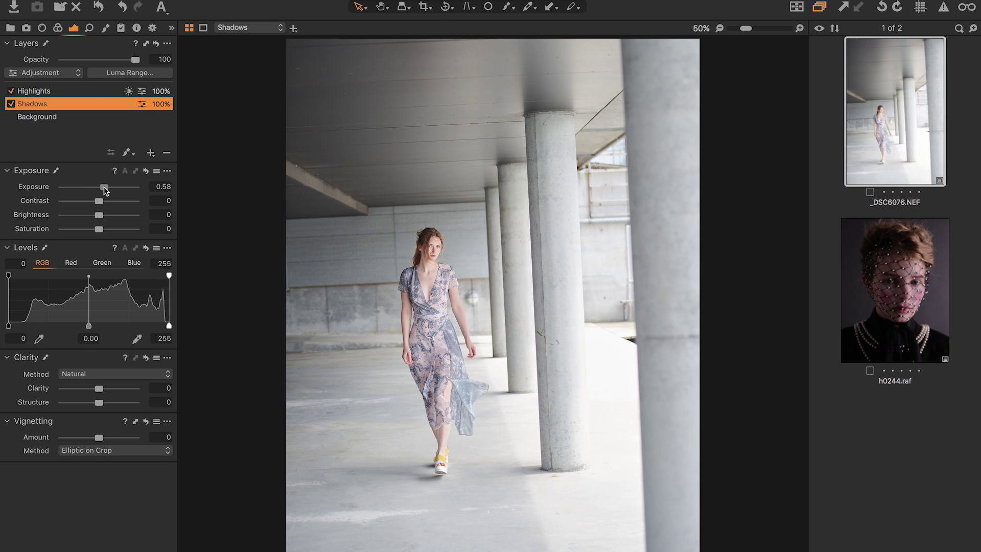
{"action": "left_click", "coordinate": [127, 75]}
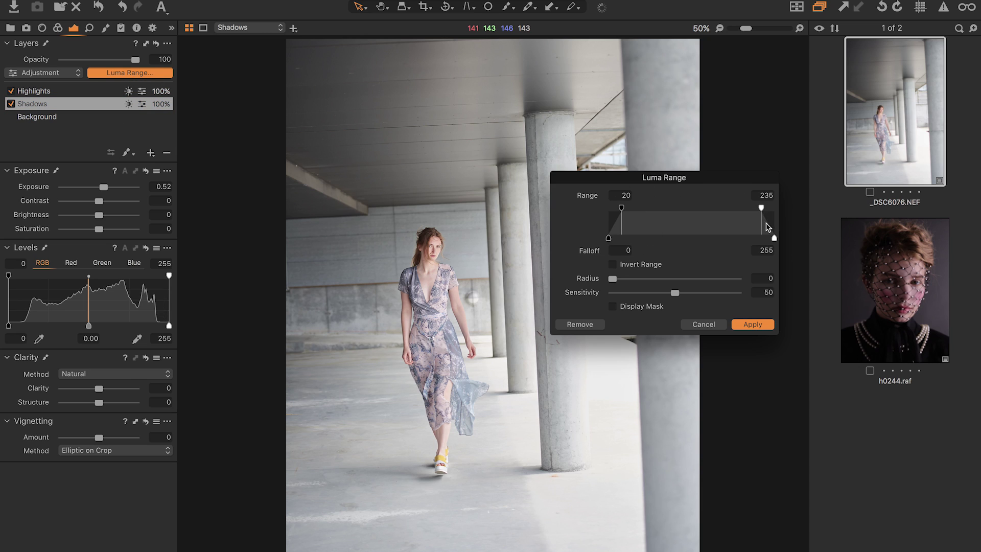
{"action": "left_click_drag", "start_coordinate": [761, 208], "coordinate": [777, 208]}
{"action": "left_click_drag", "start_coordinate": [622, 208], "coordinate": [610, 209]}
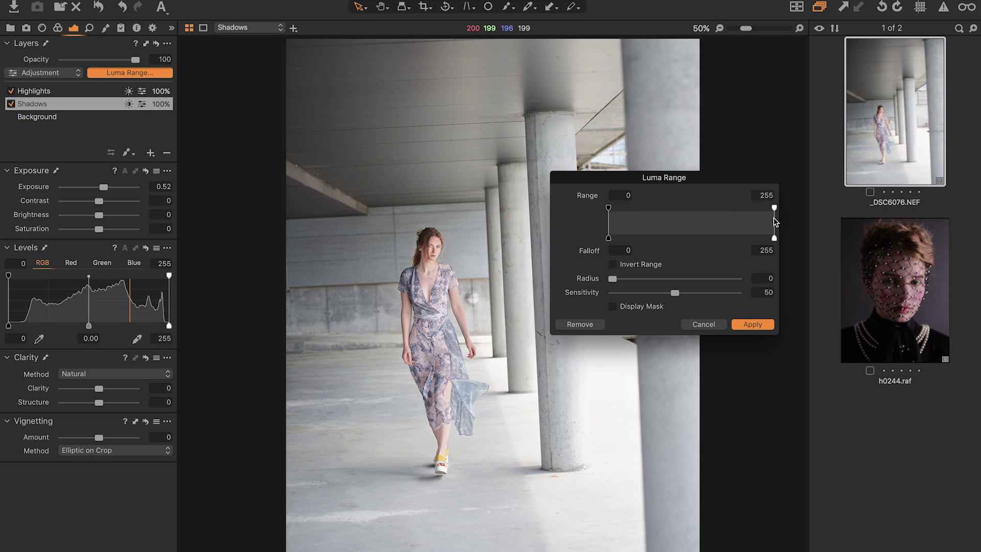
{"action": "left_click_drag", "start_coordinate": [768, 221], "coordinate": [688, 226]}
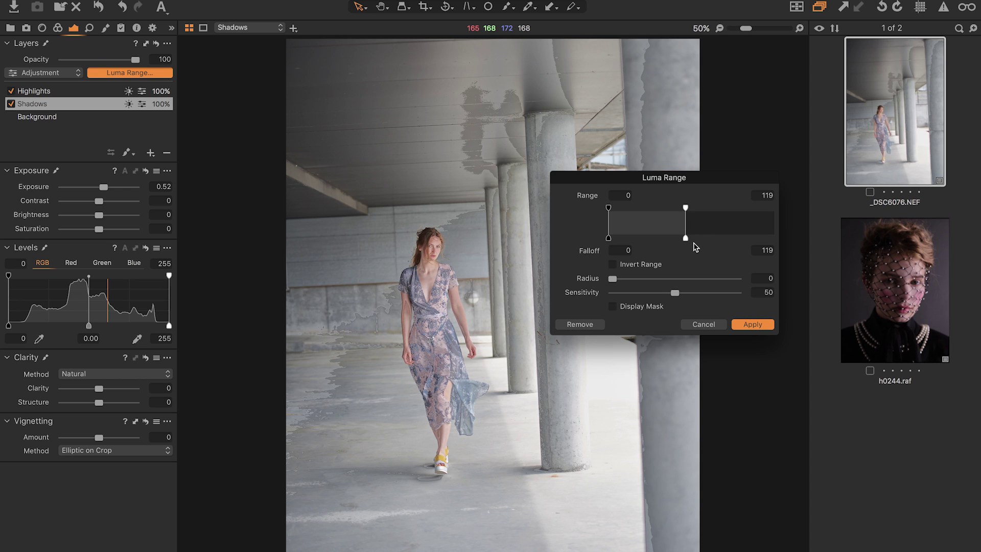
{"action": "left_click_drag", "start_coordinate": [686, 239], "coordinate": [731, 240]}
{"action": "left_click_drag", "start_coordinate": [685, 208], "coordinate": [629, 208]}
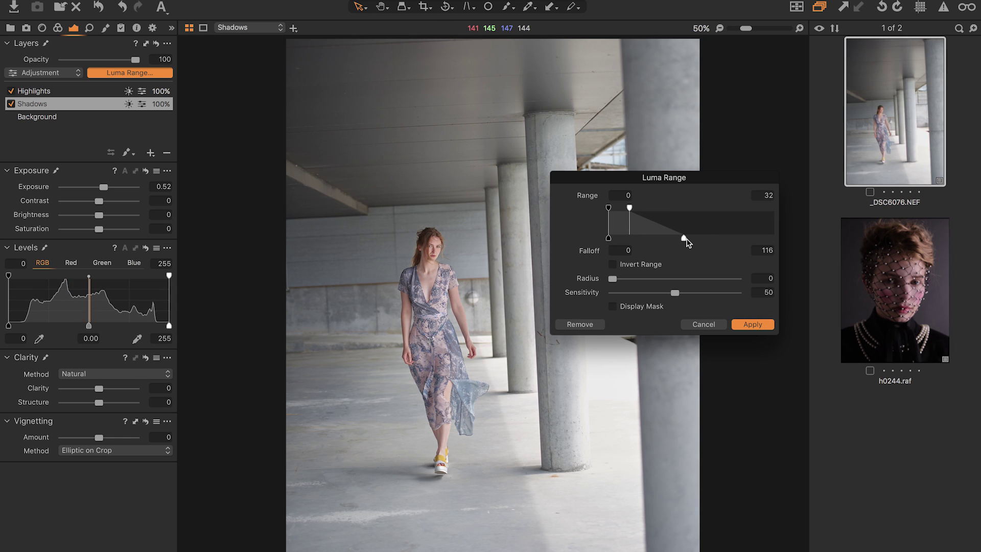
{"action": "left_click_drag", "start_coordinate": [687, 241], "coordinate": [724, 242]}
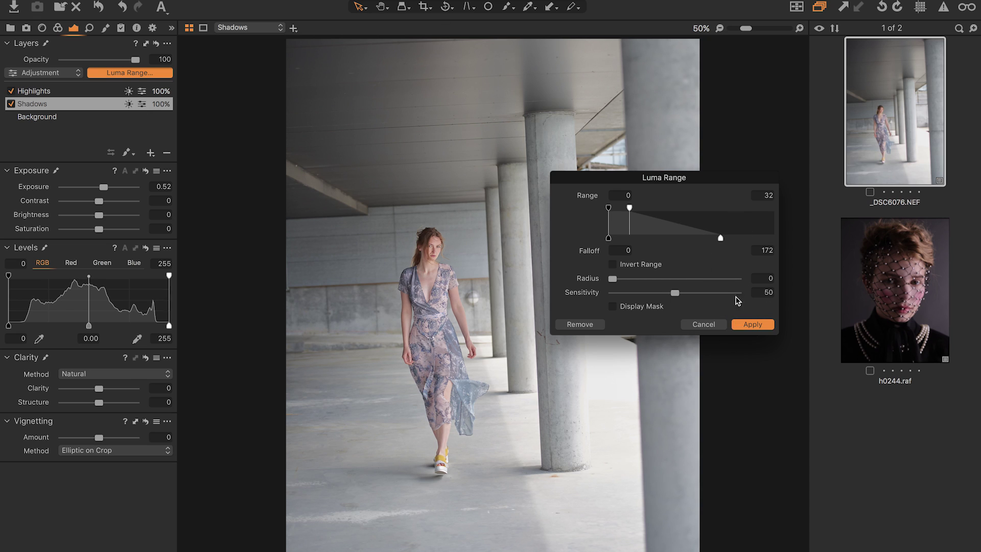
{"action": "left_click", "coordinate": [754, 324]}
- Compare the Shadows layer on and off, then set its Contrast to 6
{"action": "left_click", "coordinate": [11, 104]}
{"action": "left_click", "coordinate": [10, 104]}
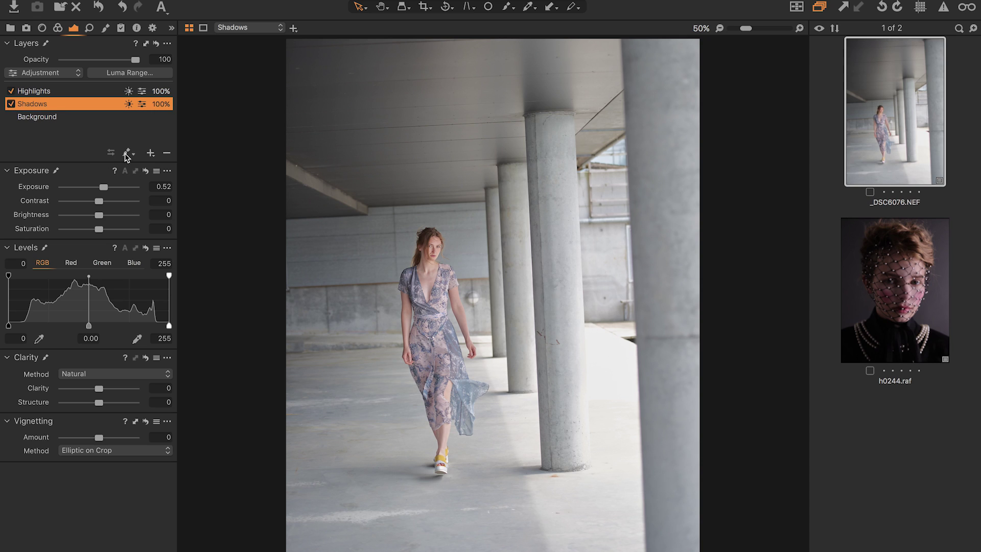
{"action": "left_click", "coordinate": [104, 200]}
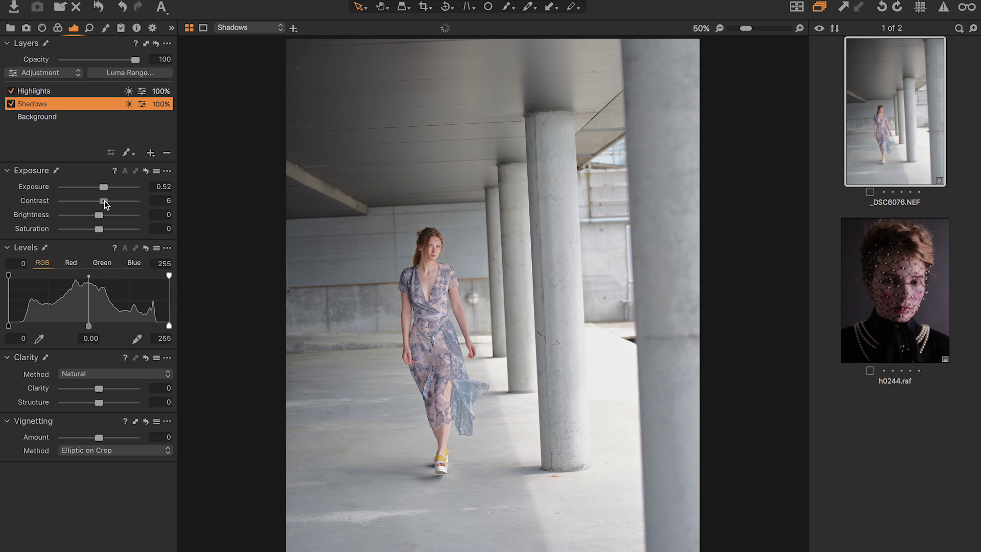
{"action": "left_click_drag", "start_coordinate": [104, 200], "coordinate": [104, 199]}
- Turn the Highlights and Shadows layers off for a before view, then back on
{"action": "left_click", "coordinate": [11, 91]}
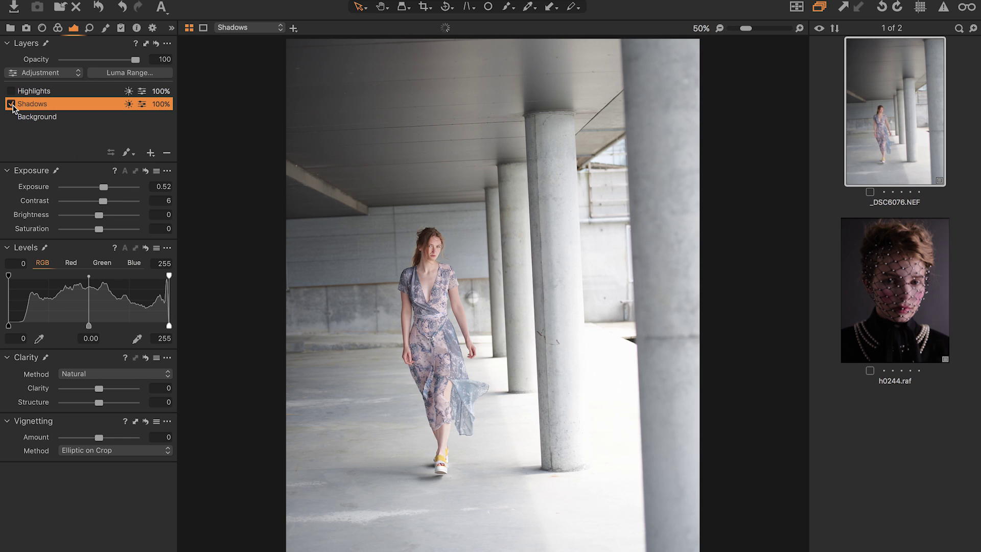
{"action": "left_click", "coordinate": [10, 103]}
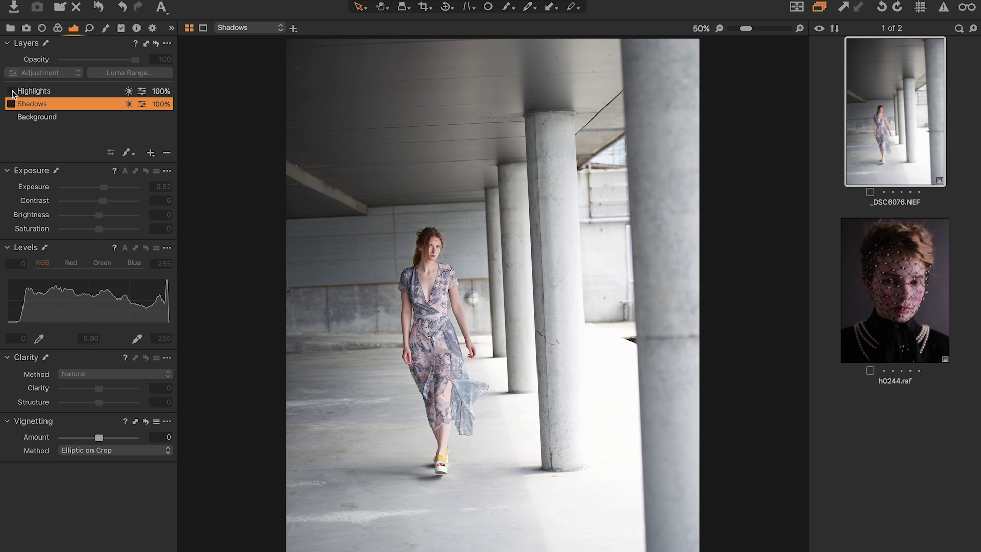
{"action": "left_click", "coordinate": [11, 91]}
{"action": "left_click", "coordinate": [11, 104]}
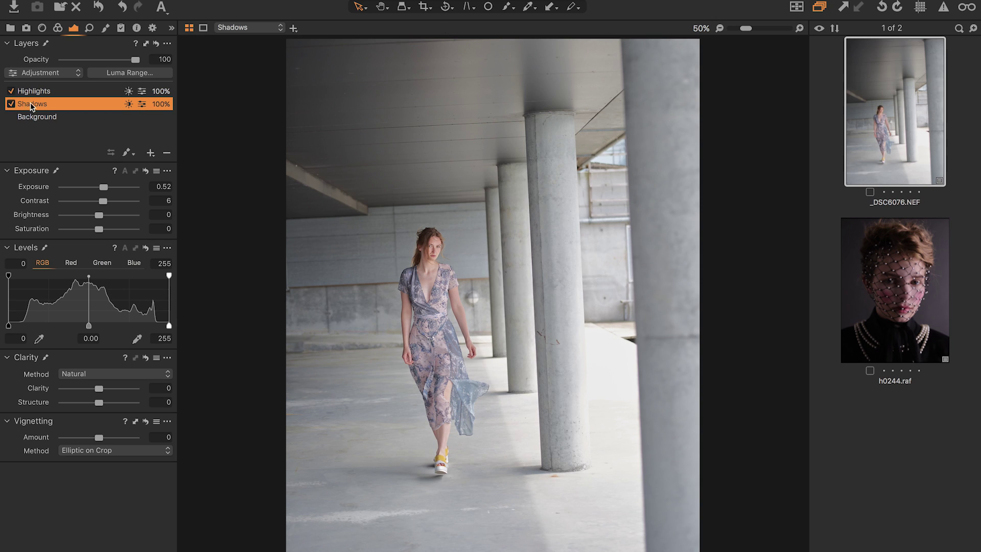
{"action": "left_click", "coordinate": [72, 93]}
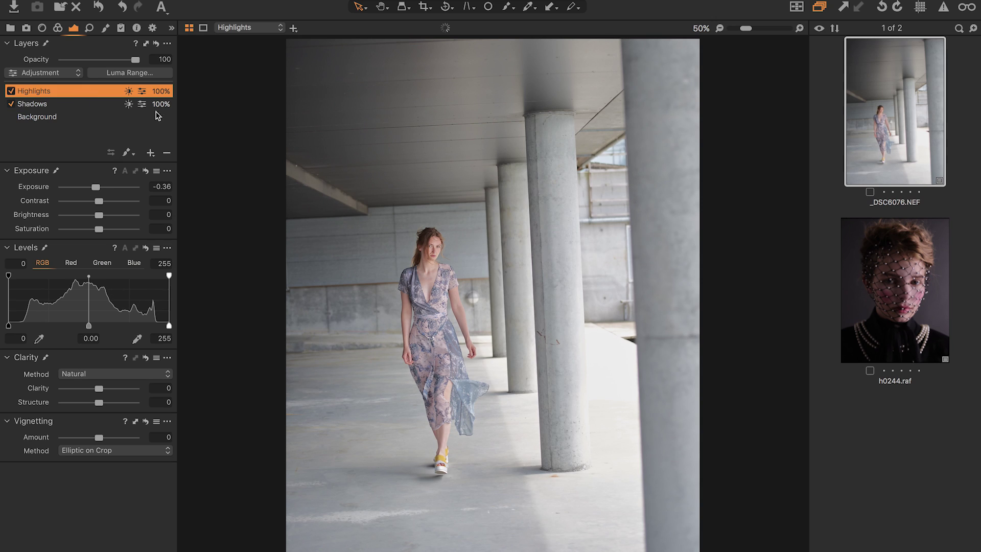
- Add a filled layer named Contrast on top, with Contrast 6 and Exposure -0.19
{"action": "left_click", "coordinate": [150, 153]}
{"action": "left_click", "coordinate": [195, 168]}
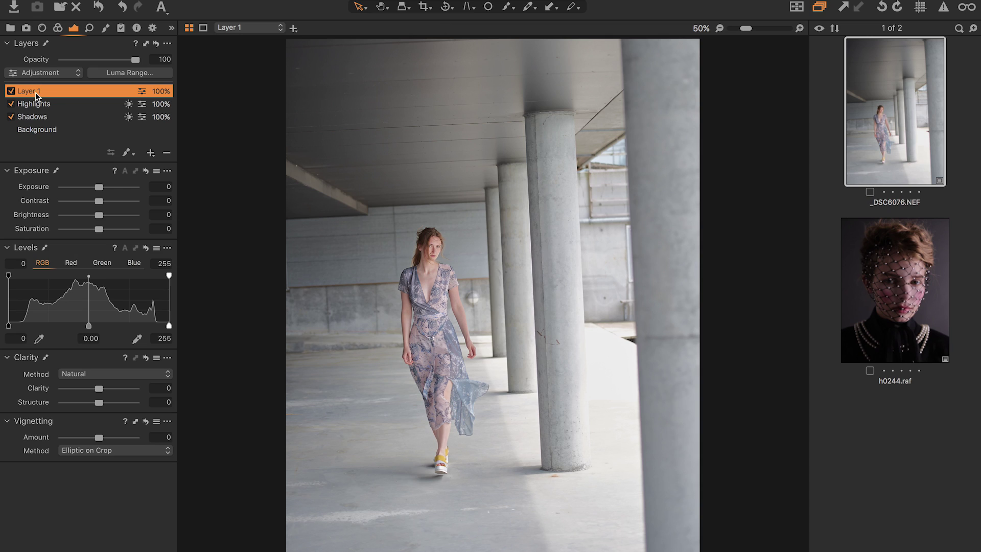
{"action": "double_click", "coordinate": [35, 93]}
{"action": "type", "text": "Contrast"}
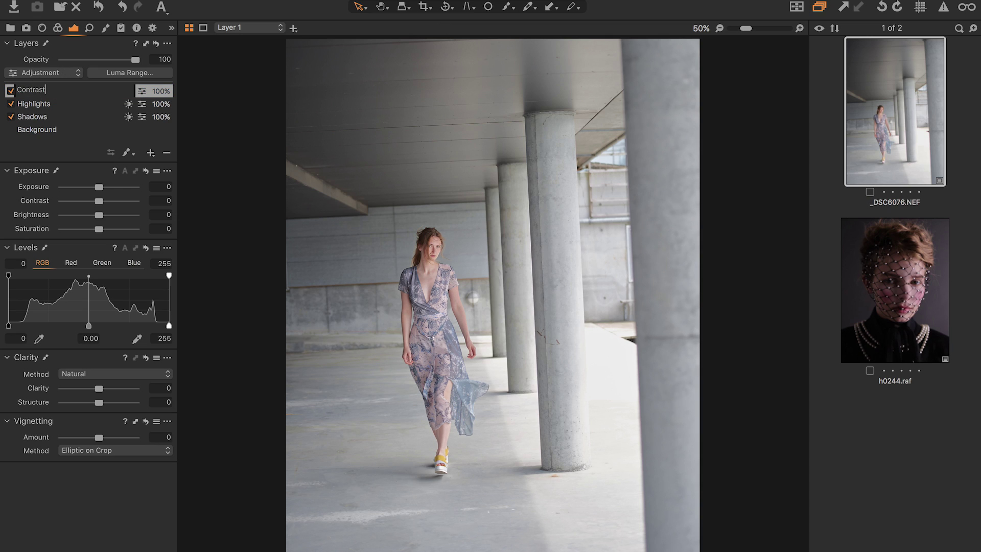
{"action": "key", "text": "Return"}
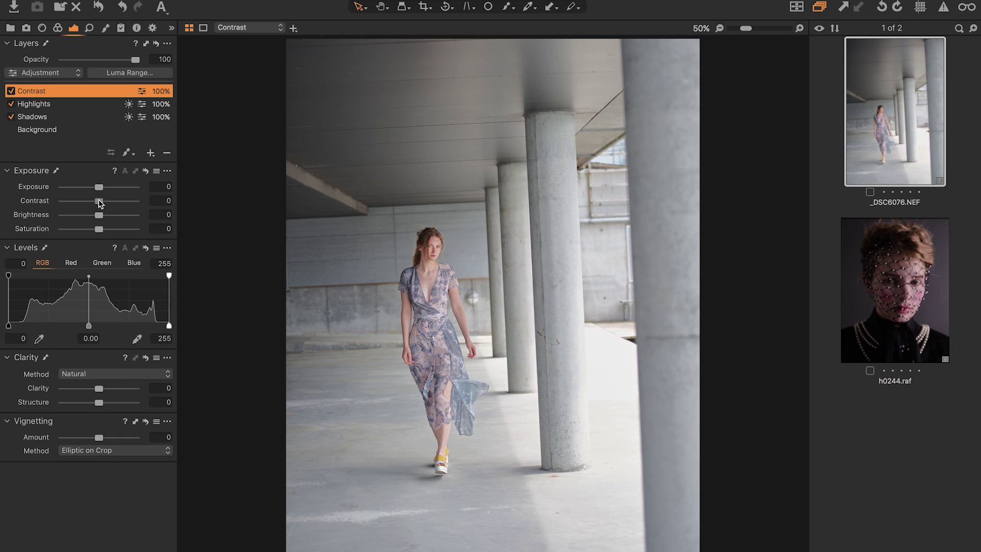
{"action": "mouse_move", "coordinate": [100, 201]}
{"action": "left_mouse_down"}
{"action": "mouse_move", "coordinate": [112, 200]}
{"action": "mouse_move", "coordinate": [98, 188]}
{"action": "left_mouse_up"}
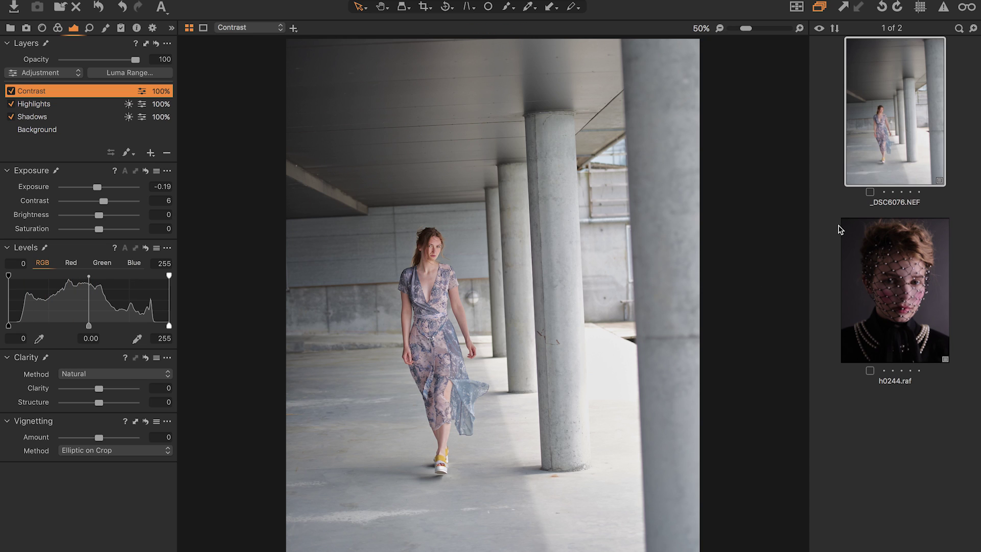
- Create a New Variant of _DSC6076.NEF and view the edited and unedited versions
{"action": "right_click", "coordinate": [904, 160]}
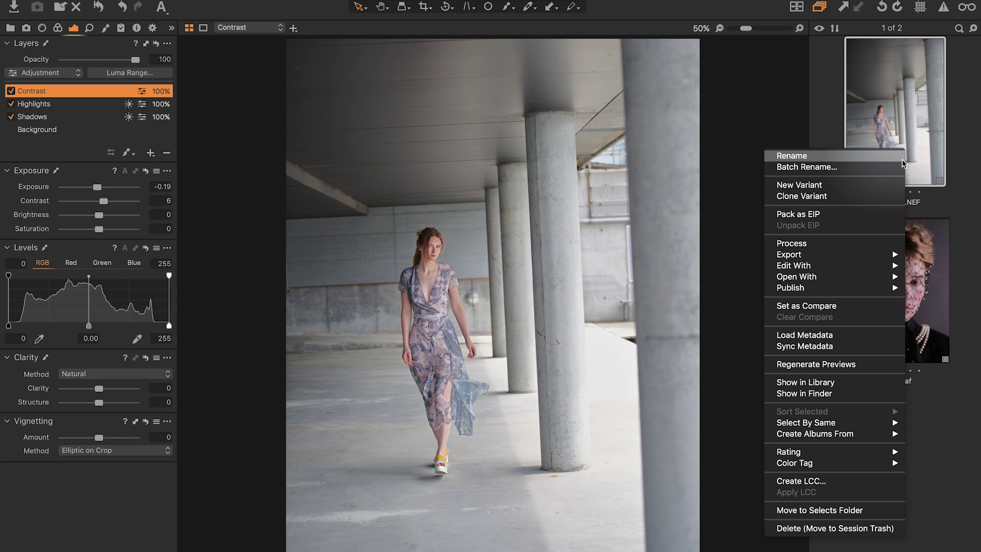
{"action": "left_click", "coordinate": [800, 184]}
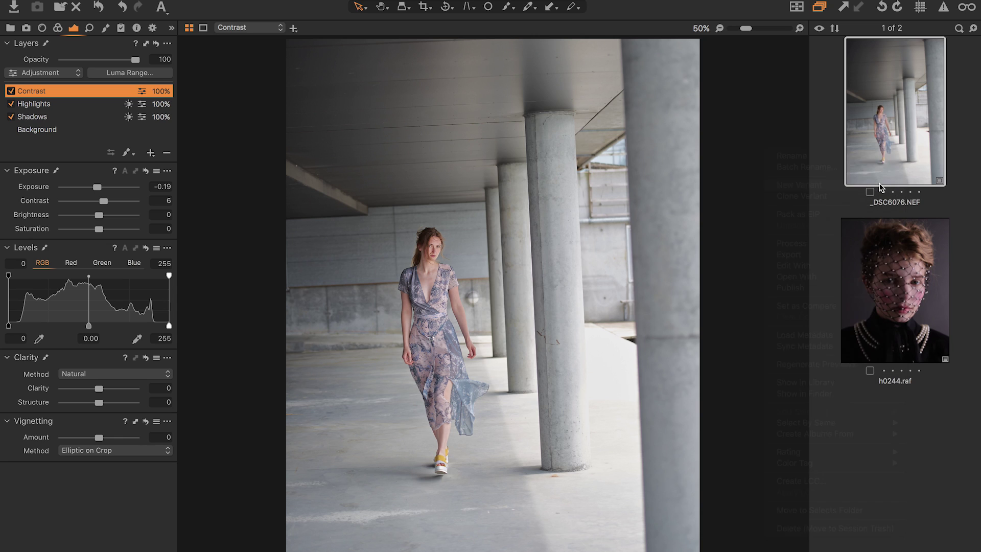
{"action": "left_click", "coordinate": [889, 134]}
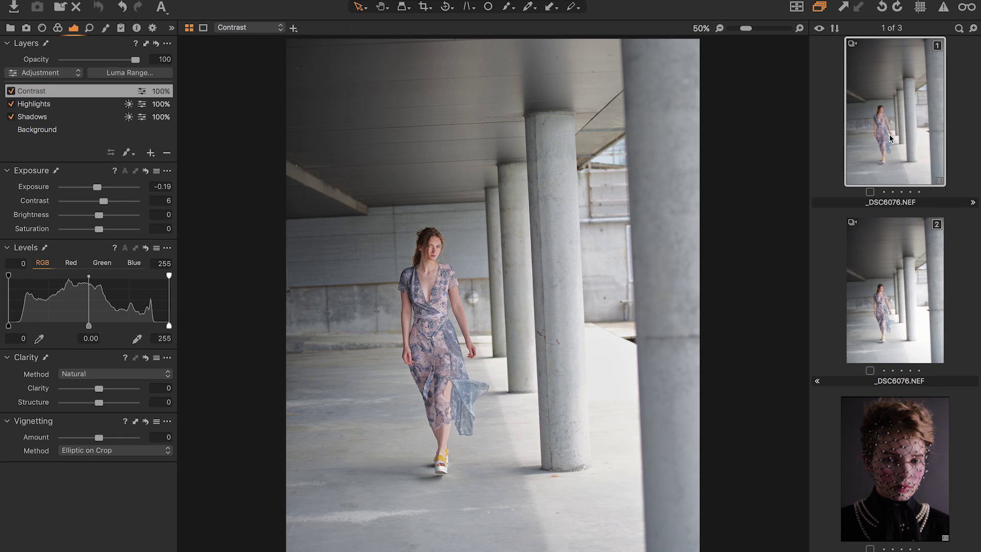
{"action": "left_click", "coordinate": [903, 277]}
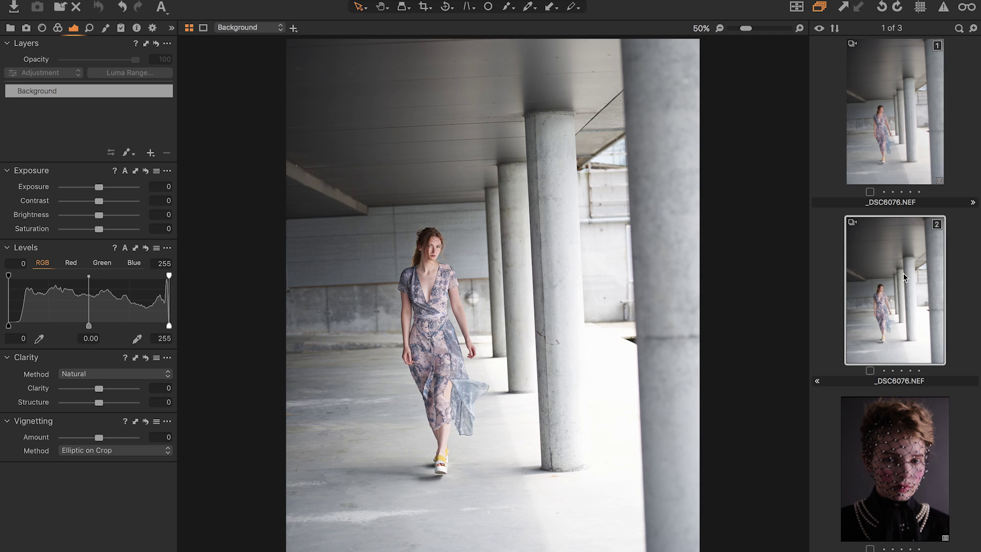
- Switch back and forth between the edited and unedited variants to compare them
{"action": "left_click", "coordinate": [894, 81]}
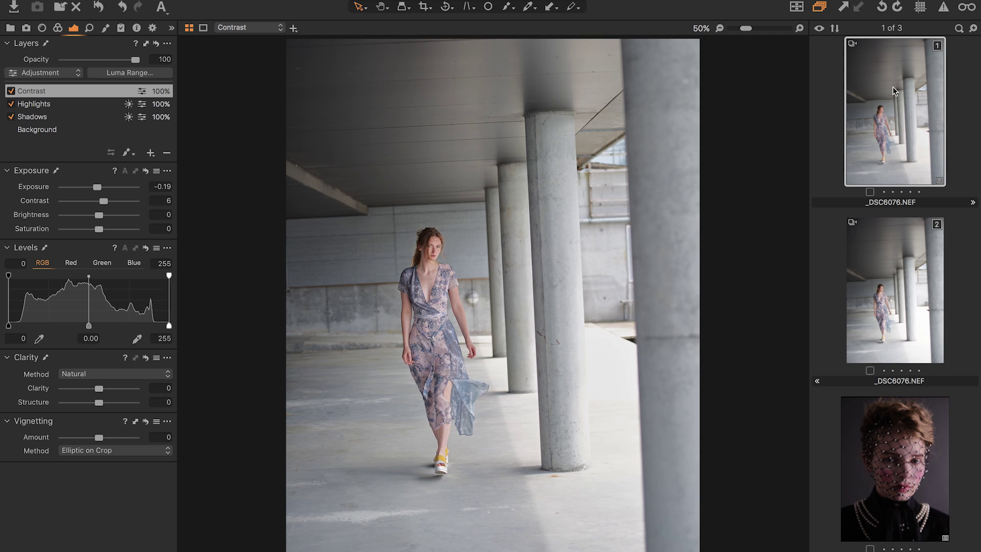
{"action": "left_click", "coordinate": [921, 252]}
{"action": "left_click", "coordinate": [894, 136]}
{"action": "left_click", "coordinate": [900, 256]}
{"action": "left_click", "coordinate": [886, 130]}
{"action": "left_click", "coordinate": [882, 245]}
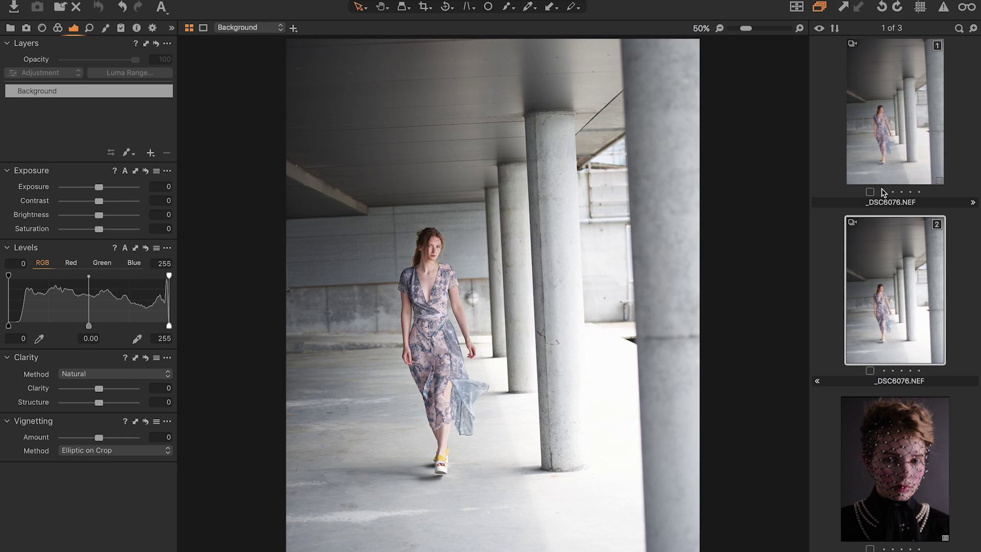
{"action": "left_click", "coordinate": [876, 145]}
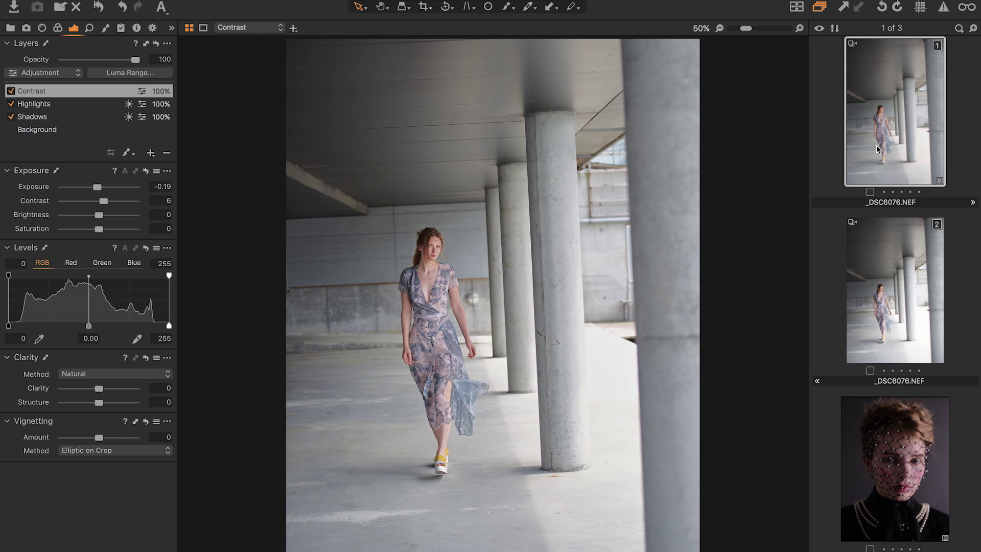
{"action": "left_click", "coordinate": [869, 272]}
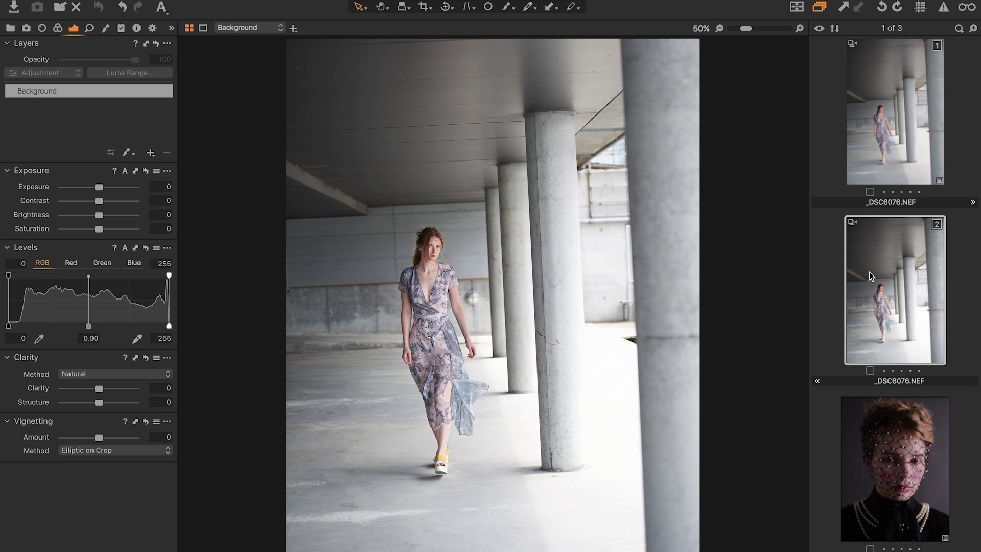
{"action": "left_click", "coordinate": [860, 134]}
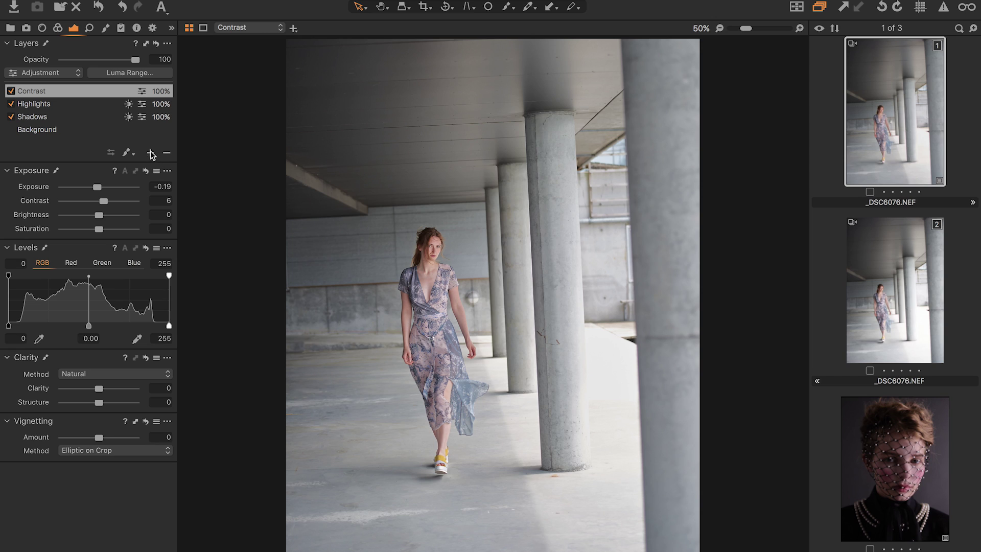
- Restrict the Contrast layer to a 20–235 luma range with 0–255 falloff
{"action": "left_click", "coordinate": [134, 75]}
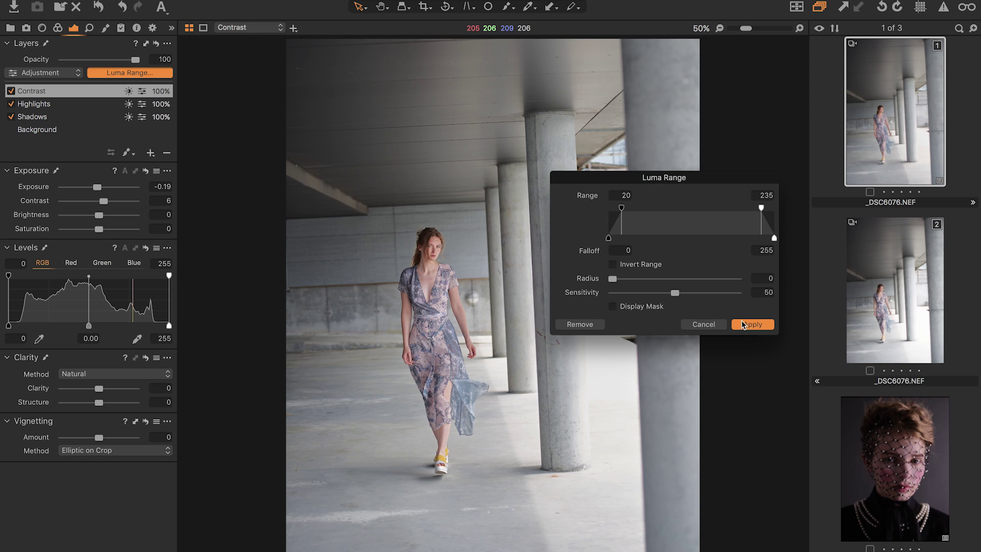
{"action": "left_click", "coordinate": [754, 330]}
- On the Highlights layer, compare its effect on and off, then drag a radial gradient mask across the scene
{"action": "left_click", "coordinate": [39, 104]}
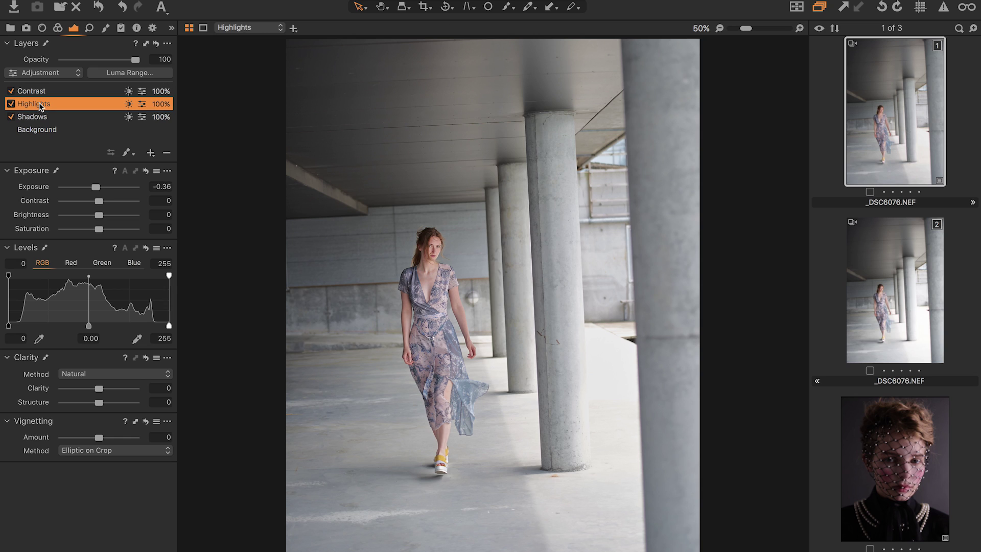
{"action": "left_click", "coordinate": [10, 104]}
{"action": "left_click", "coordinate": [11, 104]}
{"action": "left_click", "coordinate": [131, 153]}
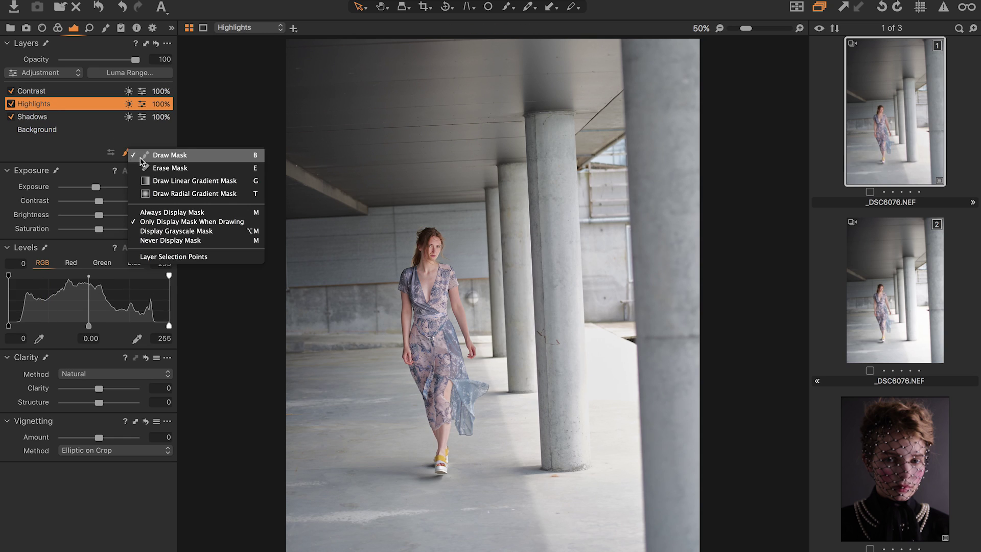
{"action": "left_click", "coordinate": [185, 192]}
{"action": "left_click_drag", "start_coordinate": [406, 284], "coordinate": [440, 322]}
- Show the Highlights mask overlay and erase the mask over the model with the Eraser
{"action": "key", "text": "m"}
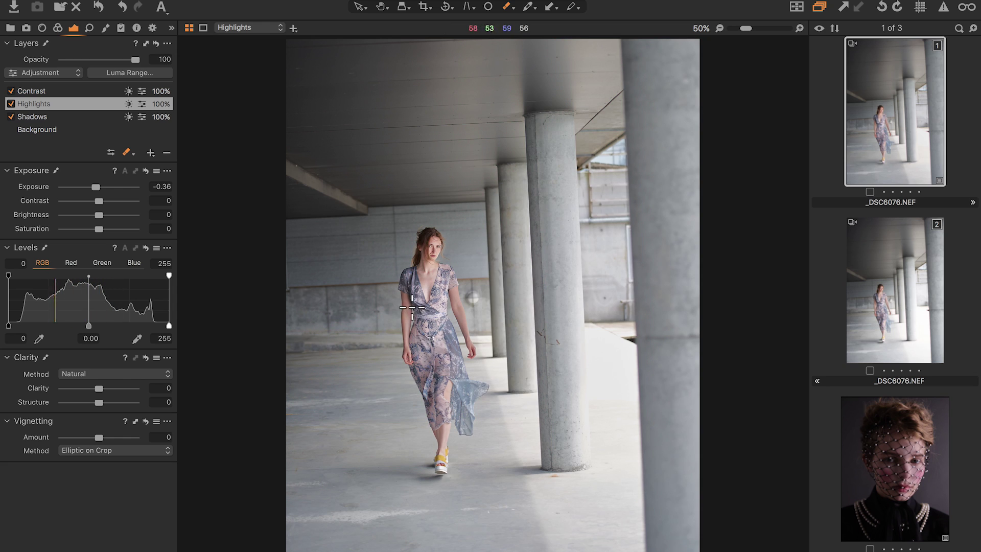
{"action": "left_click_drag", "start_coordinate": [425, 331], "coordinate": [433, 341]}
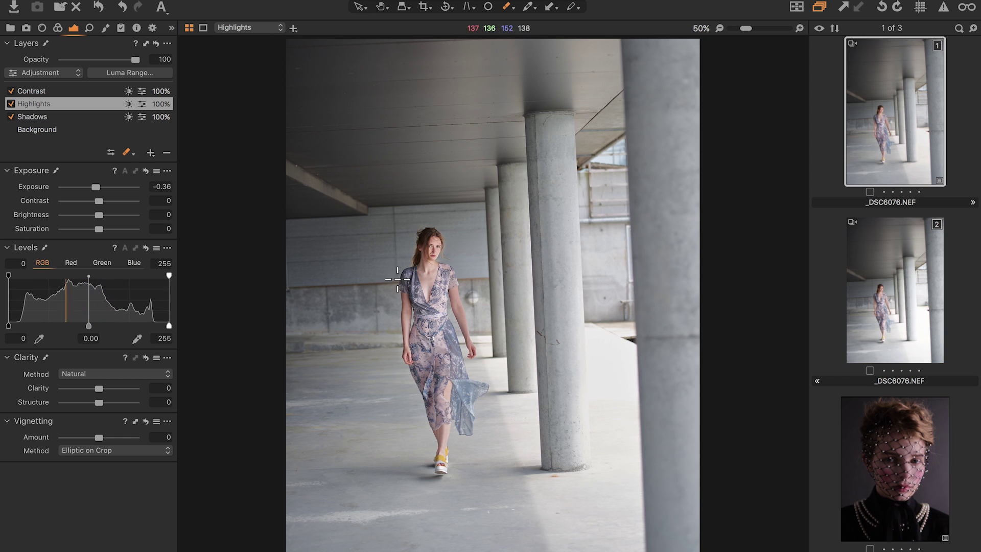
{"action": "left_click", "coordinate": [131, 153]}
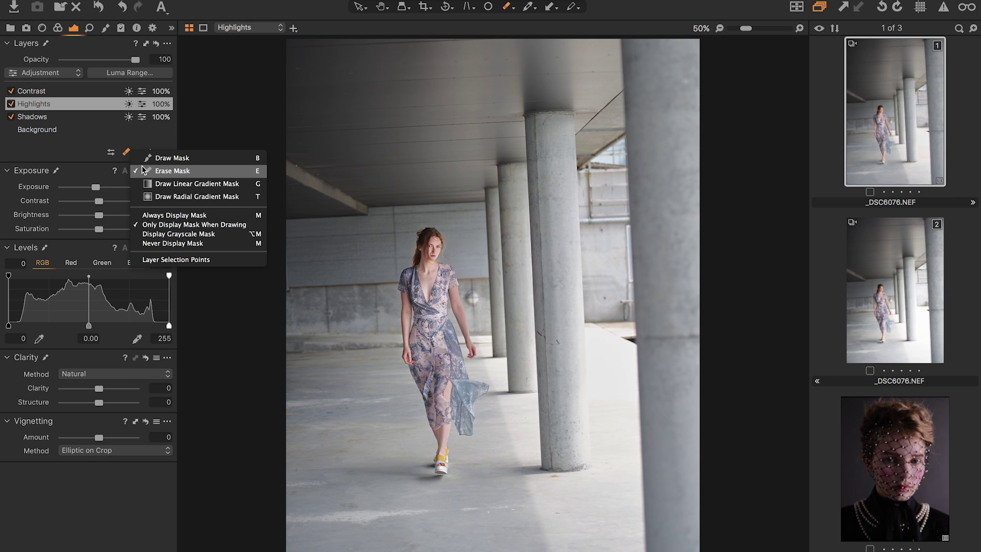
{"action": "left_click", "coordinate": [300, 106]}
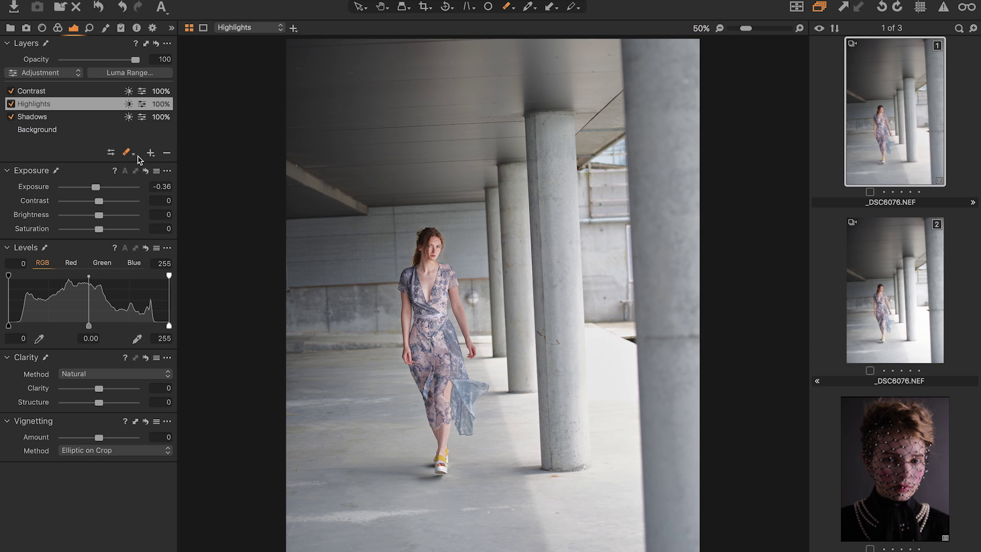
{"action": "left_click", "coordinate": [111, 154]}
{"action": "left_click", "coordinate": [14, 103]}
{"action": "left_click", "coordinate": [15, 117]}
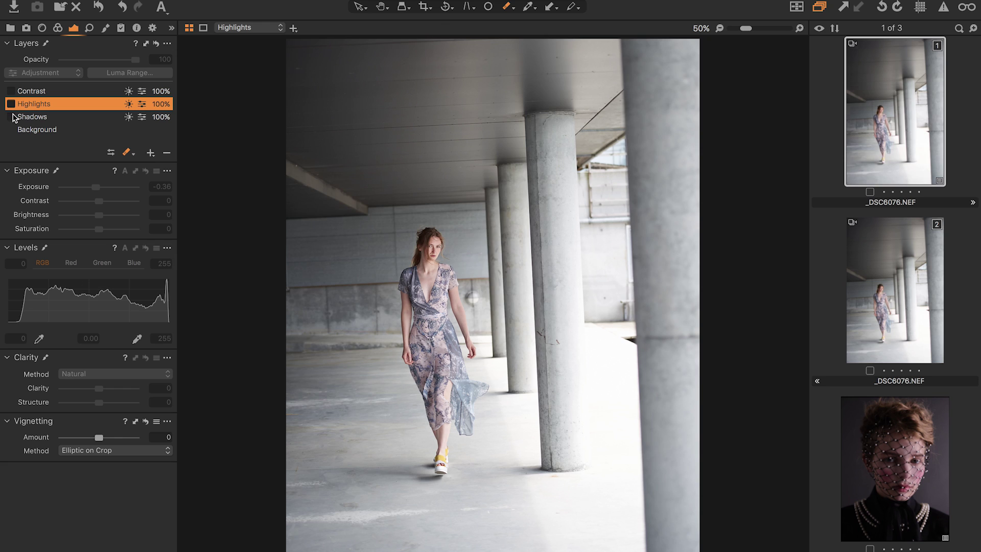
{"action": "left_click", "coordinate": [12, 91]}
{"action": "left_click", "coordinate": [11, 104]}
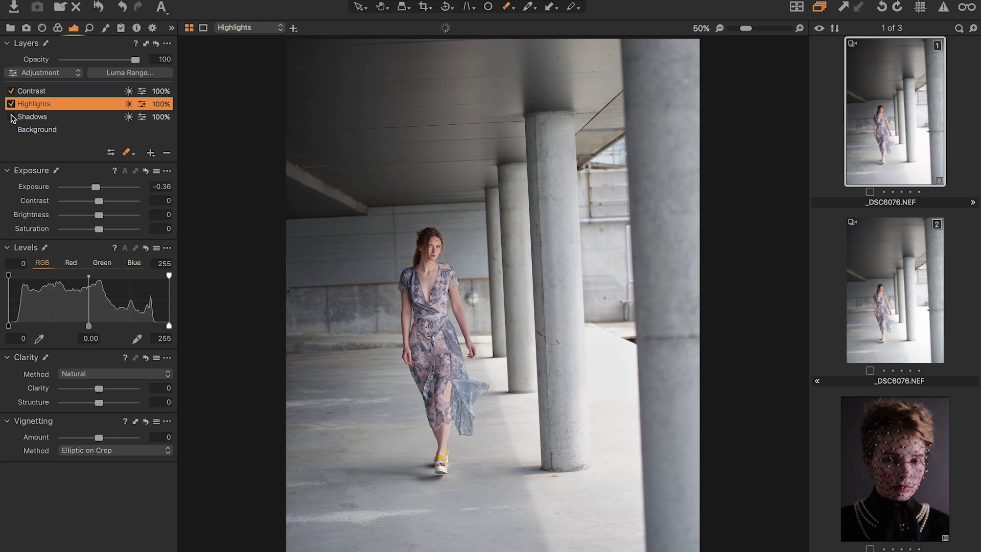
{"action": "left_click", "coordinate": [12, 117]}
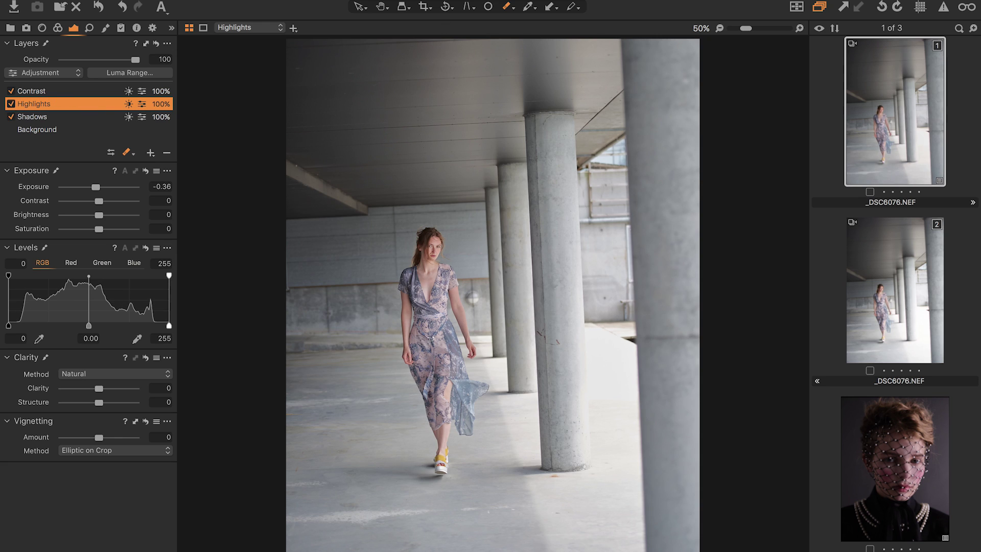
{"action": "key", "text": "super+0"}
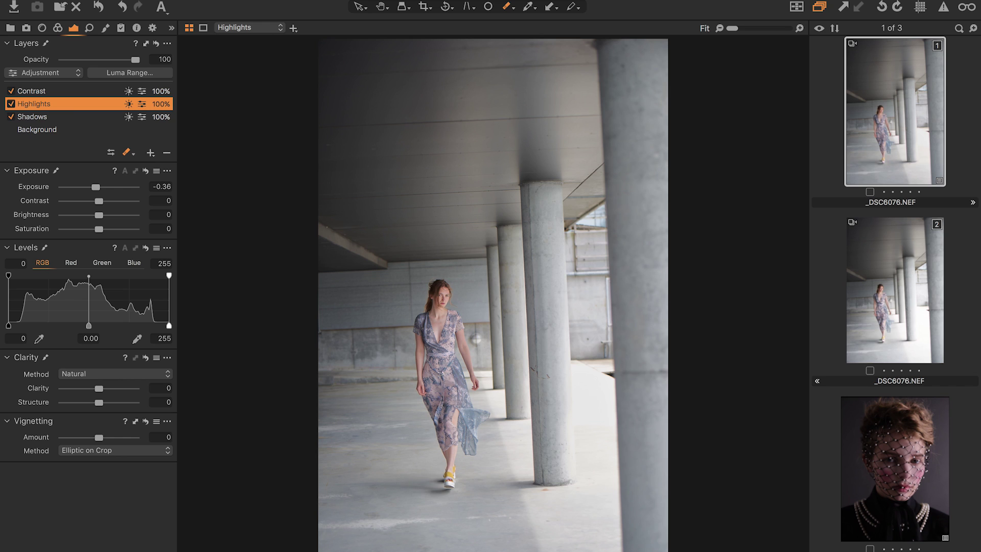
{"action": "key", "text": "super+equal"}
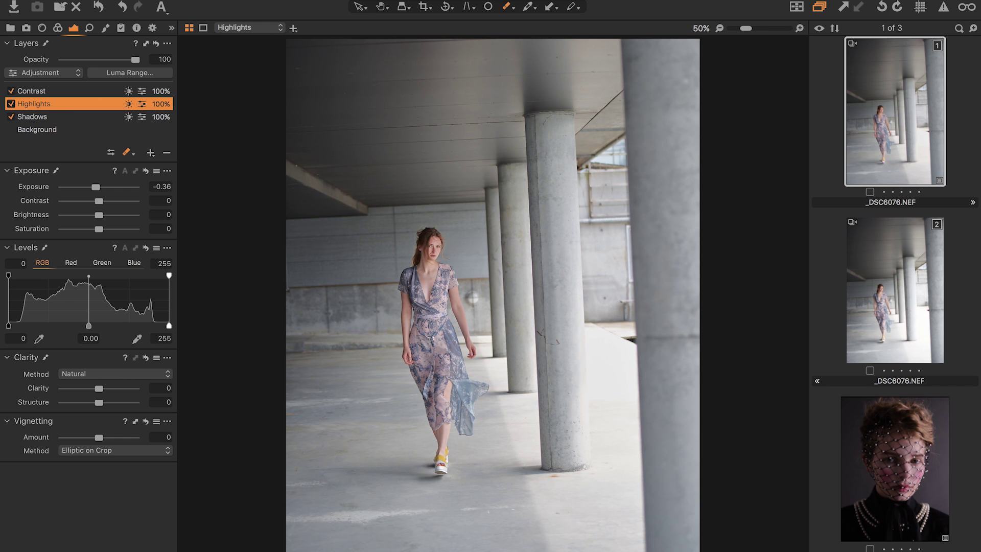
{"action": "key", "text": "super+equal"}
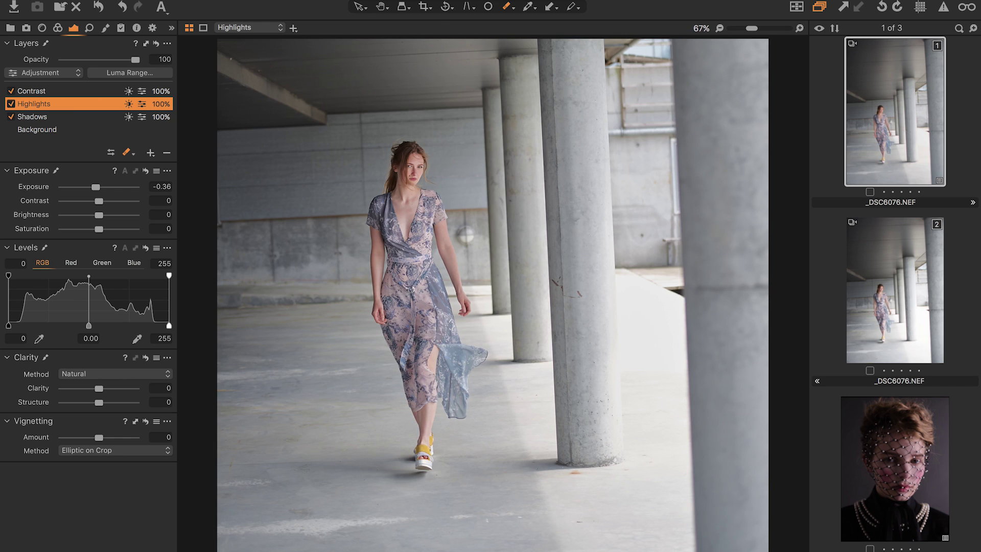
{"action": "key", "text": "super+minus"}
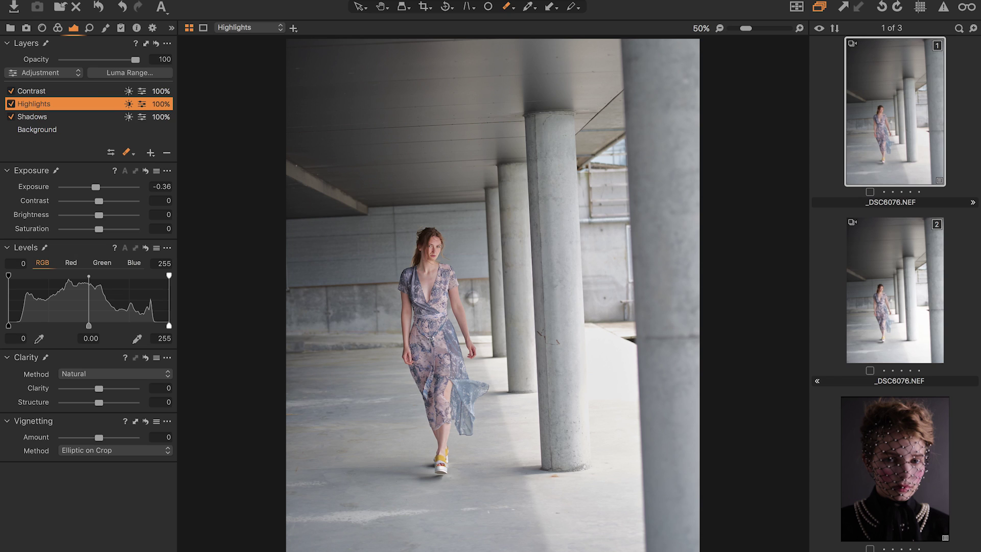